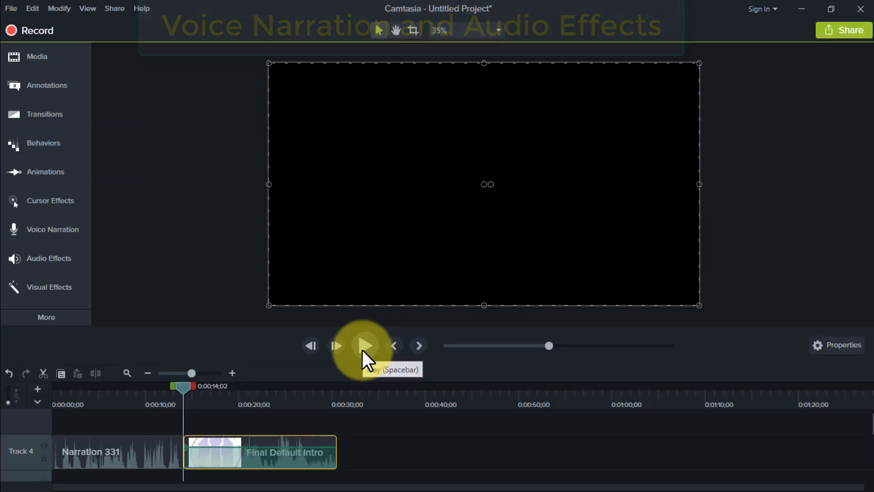
Play the timeline preview from the start of the Final Default Intro clip.
{"action": "left_click", "coordinate": [365, 347]}
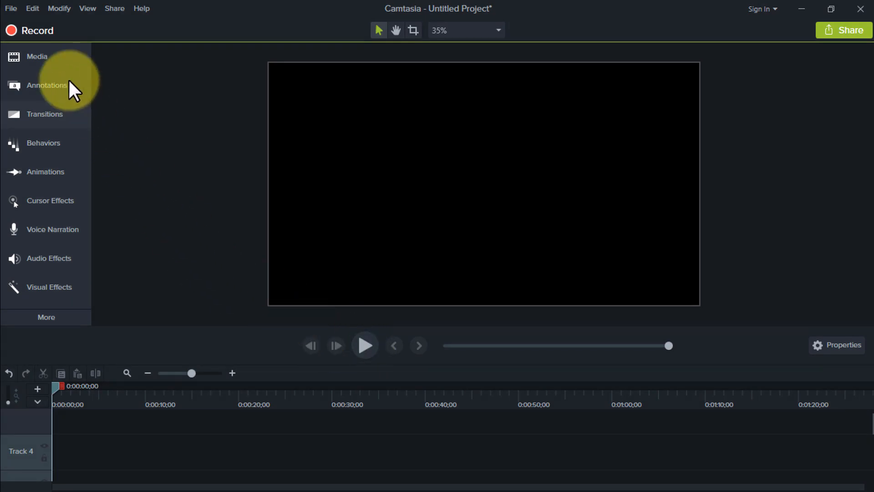
Import Real_World.mp3 from the Youtube Free Music folder on the Desktop and select it in the media bin.
{"action": "left_click", "coordinate": [51, 57]}
{"action": "left_click", "coordinate": [100, 317]}
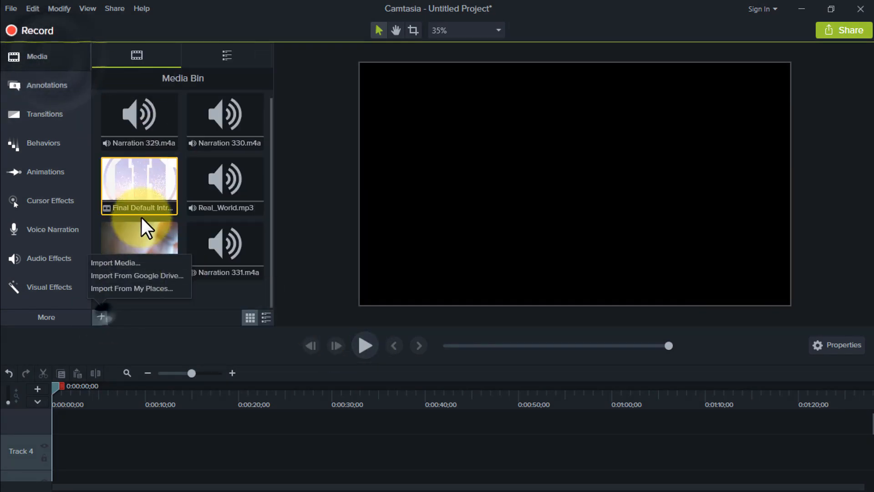
{"action": "left_click", "coordinate": [133, 263]}
{"action": "left_click", "coordinate": [53, 96]}
{"action": "double_click", "coordinate": [258, 132]}
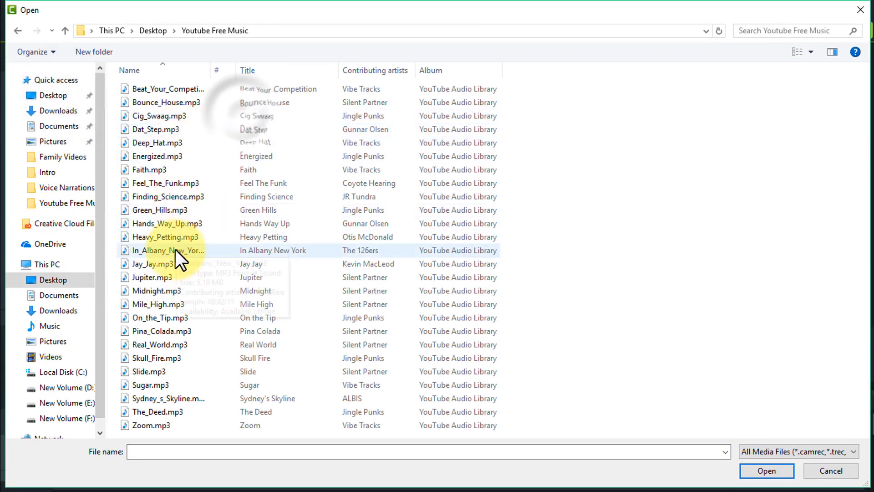
{"action": "left_click", "coordinate": [164, 345]}
{"action": "left_click", "coordinate": [763, 475]}
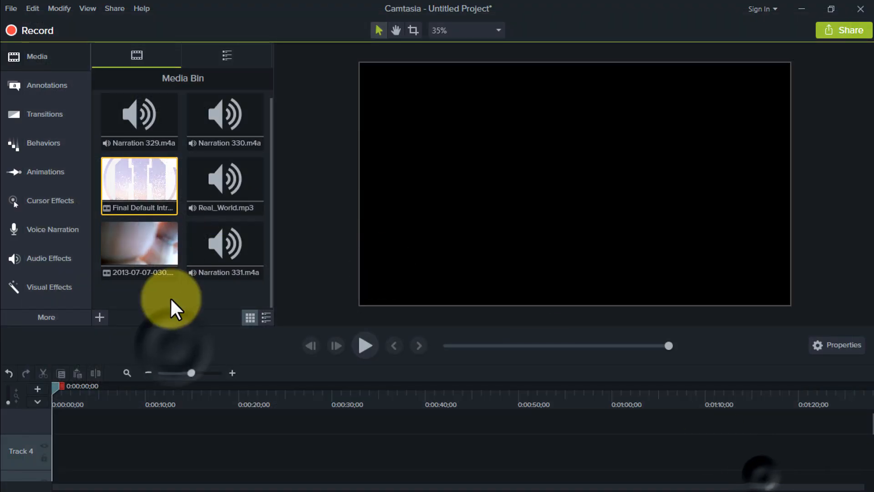
{"action": "left_click", "coordinate": [220, 176]}
{"action": "left_click", "coordinate": [101, 317]}
{"action": "left_click", "coordinate": [124, 262]}
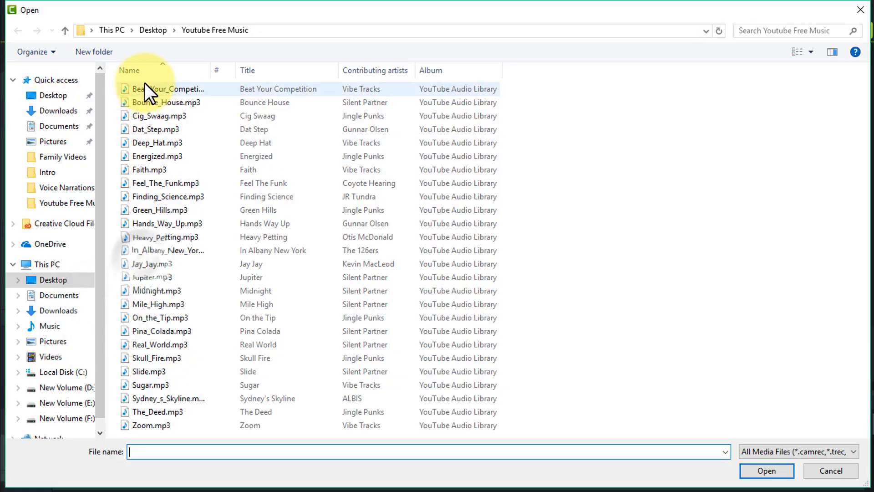
{"action": "left_click", "coordinate": [82, 388]}
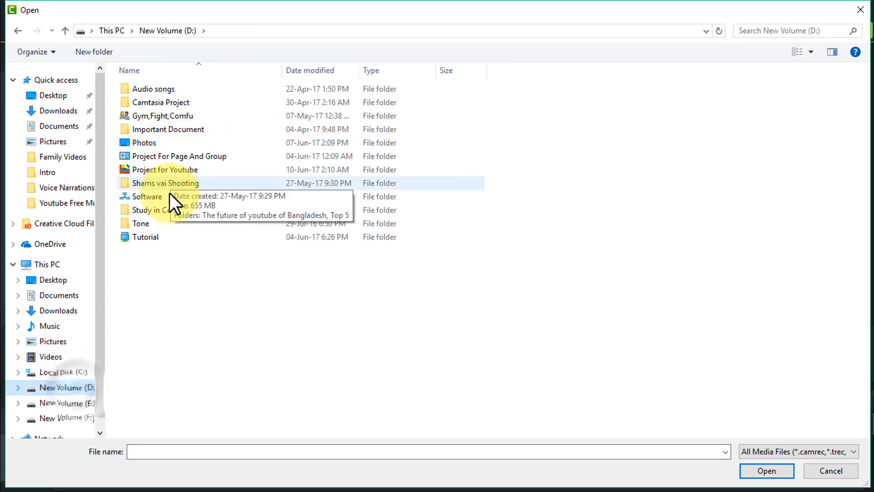
{"action": "left_click", "coordinate": [63, 418]}
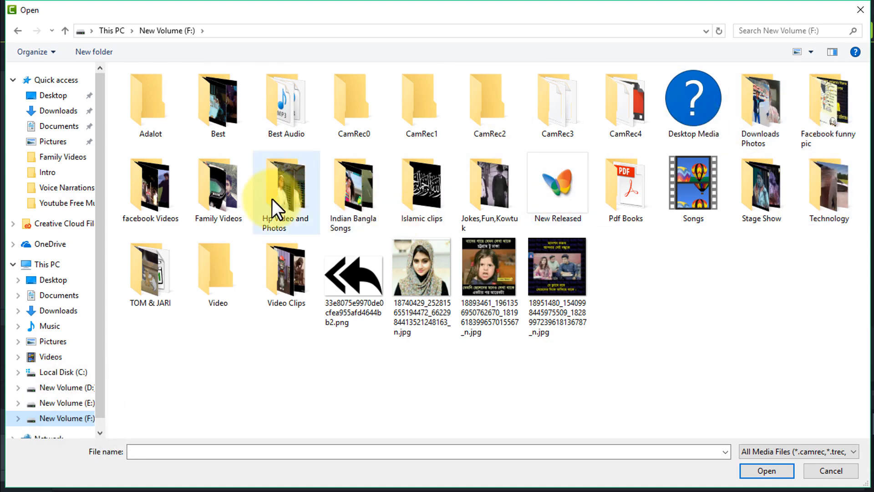
{"action": "double_click", "coordinate": [235, 190]}
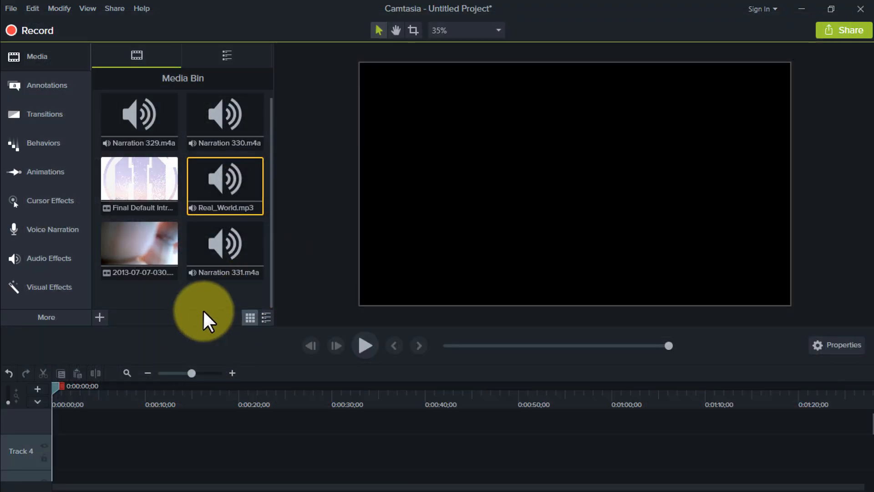
{"action": "left_click_drag", "start_coordinate": [138, 249], "coordinate": [51, 463]}
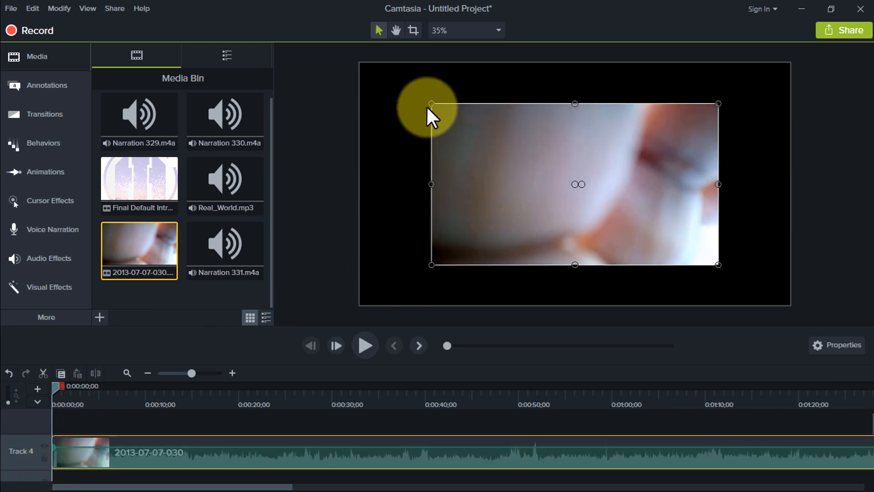
{"action": "left_click_drag", "start_coordinate": [430, 102], "coordinate": [361, 63]}
{"action": "left_click_drag", "start_coordinate": [716, 266], "coordinate": [780, 304]}
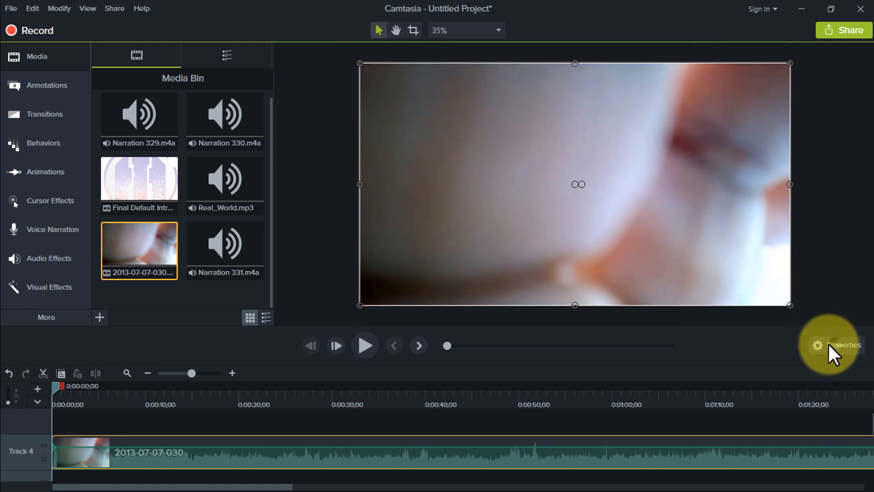
{"action": "left_click", "coordinate": [830, 345]}
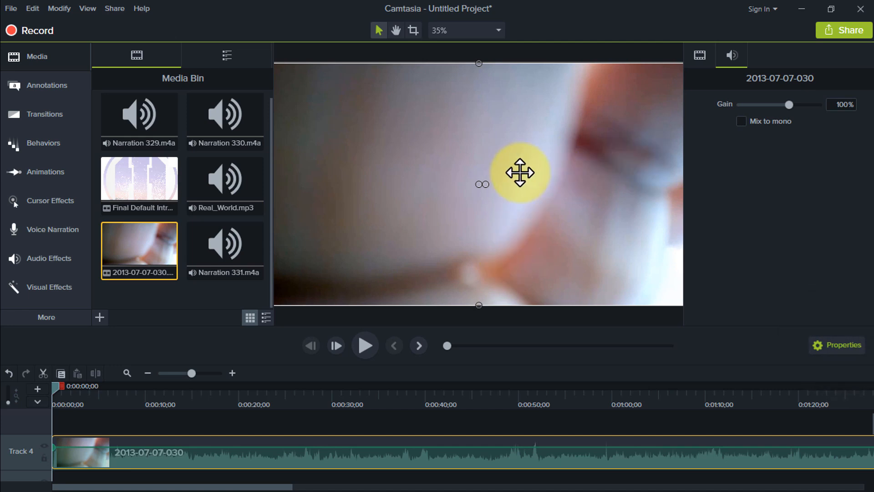
{"action": "key", "text": "ctrl+minus"}
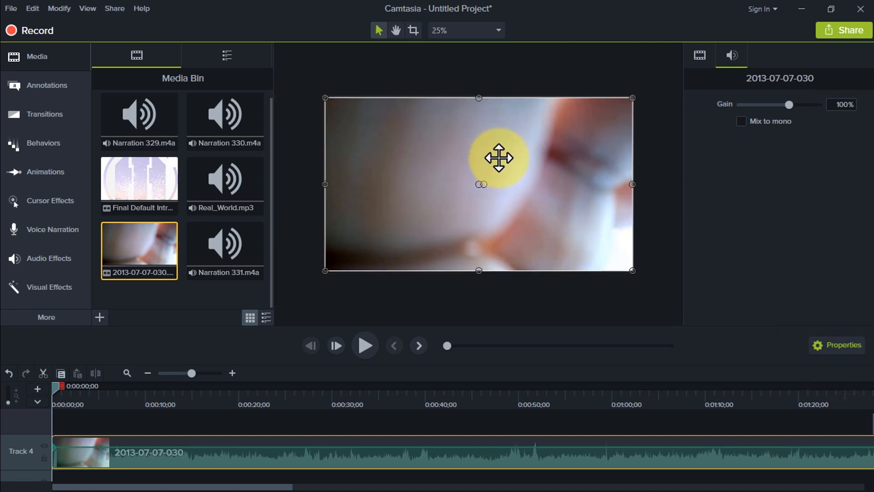
Split the video clip on Track 4 at 0:00:06;03 and delete the opening part.
{"action": "left_click_drag", "start_coordinate": [53, 388], "coordinate": [110, 389]}
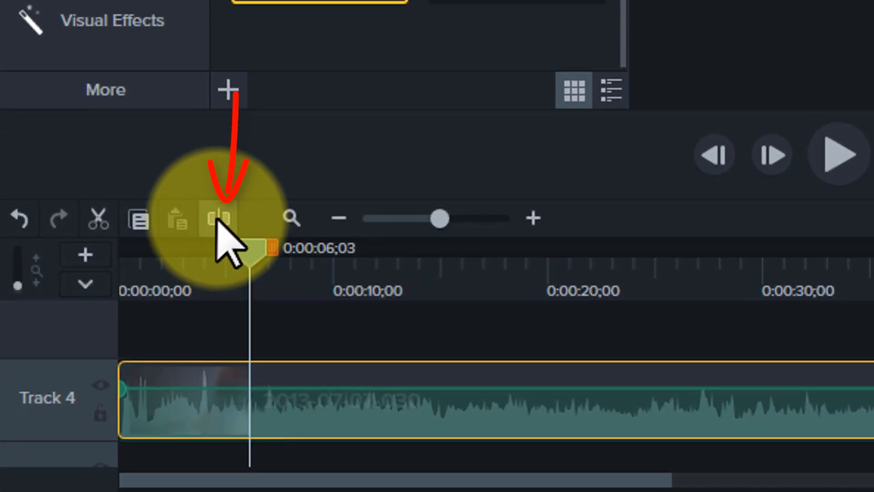
{"action": "left_click", "coordinate": [219, 219]}
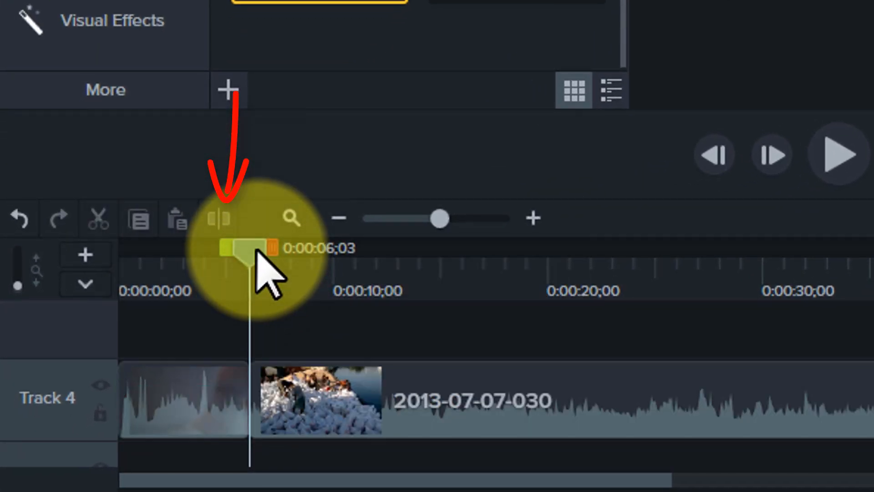
{"action": "left_click_drag", "start_coordinate": [256, 249], "coordinate": [285, 250]}
{"action": "left_click", "coordinate": [205, 397]}
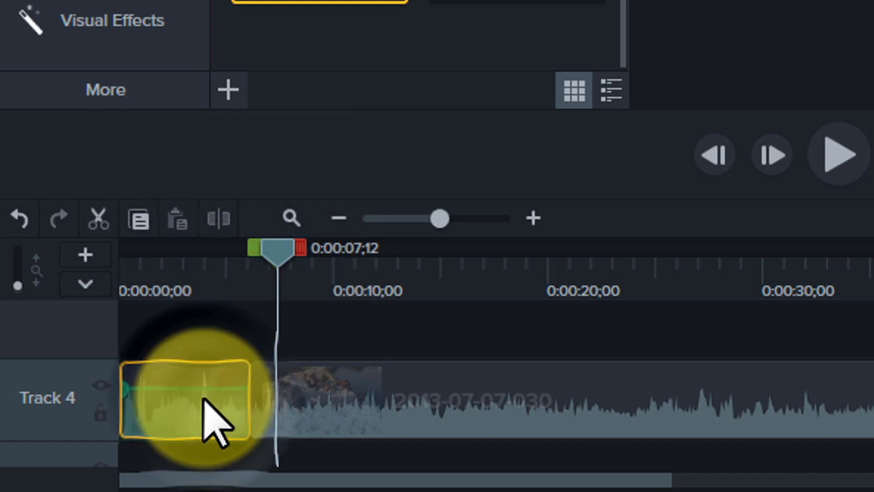
{"action": "key", "text": "Delete"}
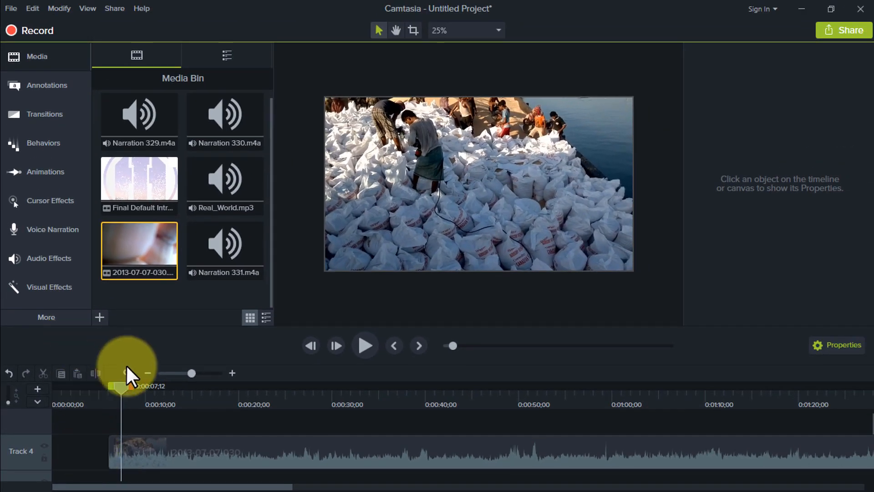
Split the remaining clip at 0:00:40;27 and delete everything after the cut.
{"action": "left_click_drag", "start_coordinate": [122, 386], "coordinate": [437, 428]}
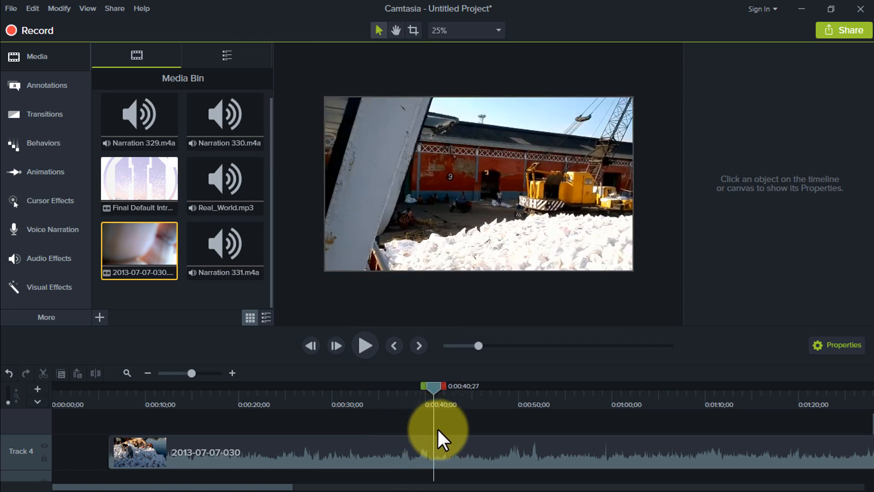
{"action": "left_click", "coordinate": [445, 442]}
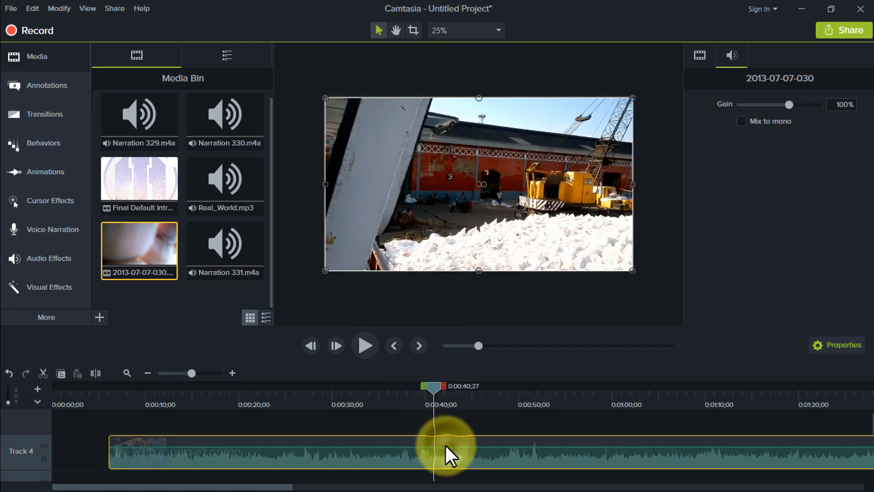
{"action": "left_click", "coordinate": [97, 372]}
{"action": "left_click", "coordinate": [524, 460]}
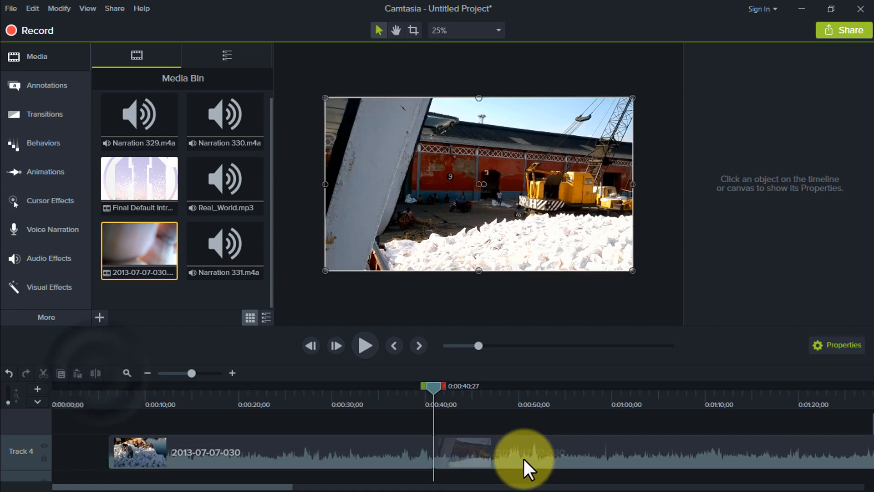
{"action": "left_click_drag", "start_coordinate": [426, 387], "coordinate": [453, 386]}
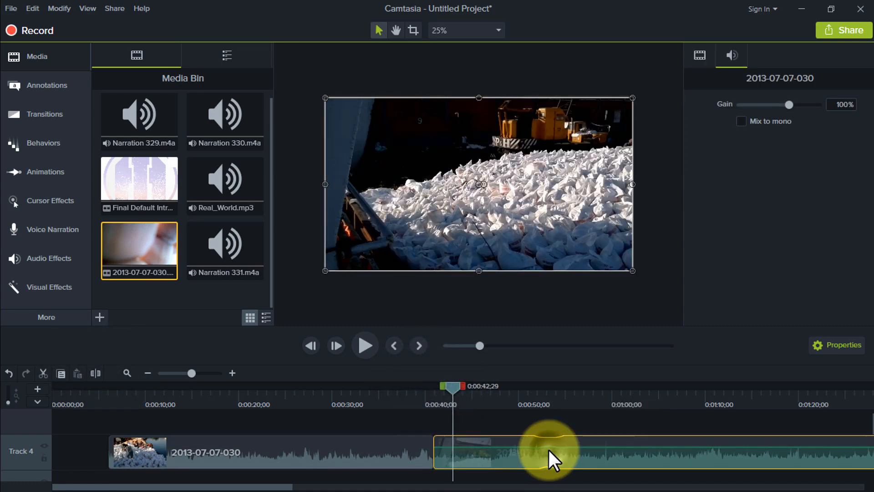
{"action": "right_click", "coordinate": [549, 450]}
{"action": "left_click", "coordinate": [587, 210]}
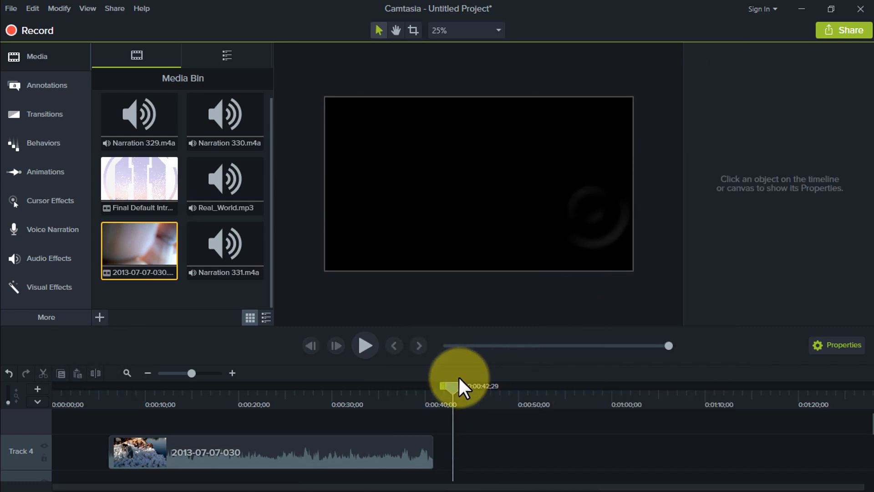
Move the trimmed clip to the start of Track 4 and preview it from the beginning for a few seconds.
{"action": "left_click_drag", "start_coordinate": [266, 454], "coordinate": [181, 457]}
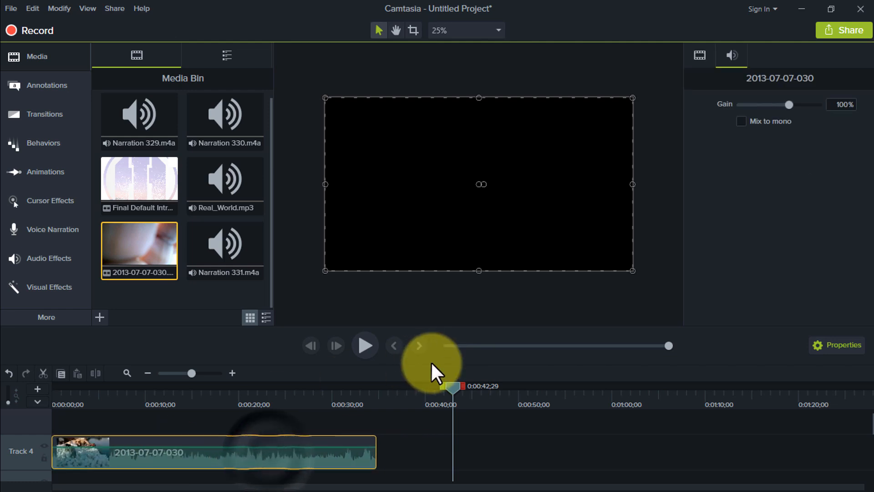
{"action": "left_click_drag", "start_coordinate": [452, 387], "coordinate": [27, 411]}
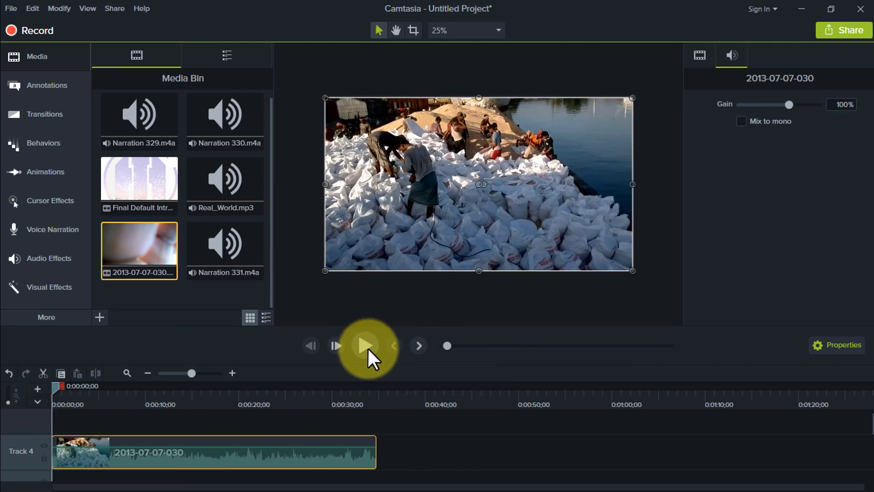
{"action": "left_click", "coordinate": [367, 348]}
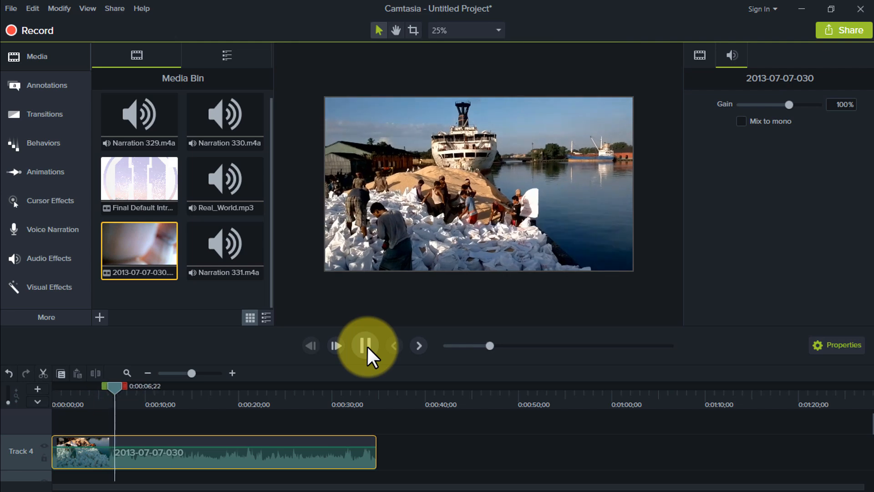
{"action": "left_click", "coordinate": [366, 345]}
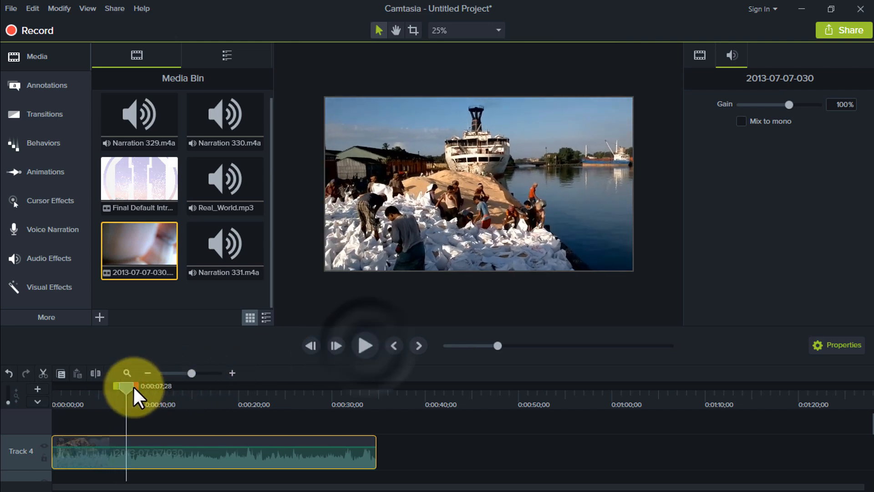
Separate the audio and video of the trimmed clip onto different tracks.
{"action": "left_click_drag", "start_coordinate": [110, 390], "coordinate": [107, 413]}
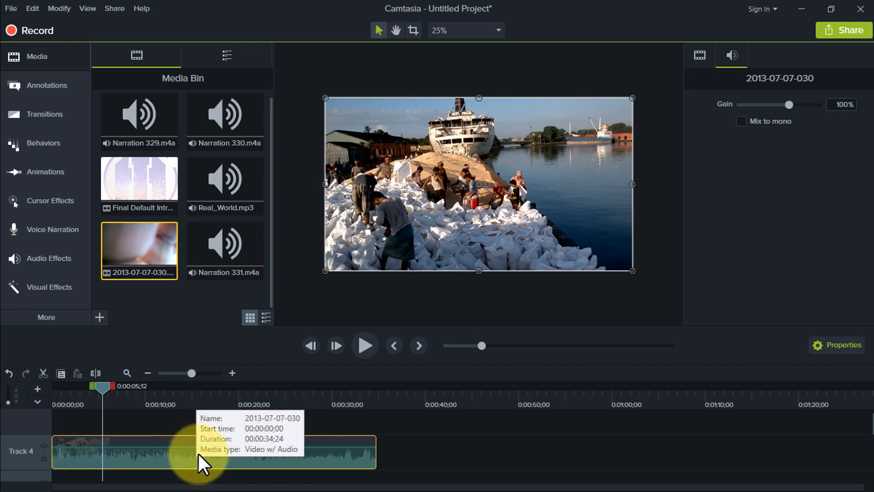
{"action": "right_click", "coordinate": [168, 441]}
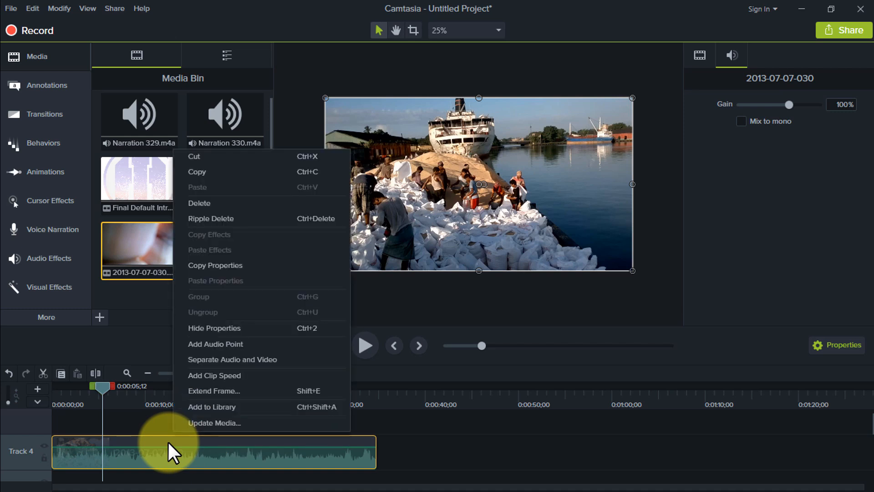
{"action": "left_click", "coordinate": [221, 364]}
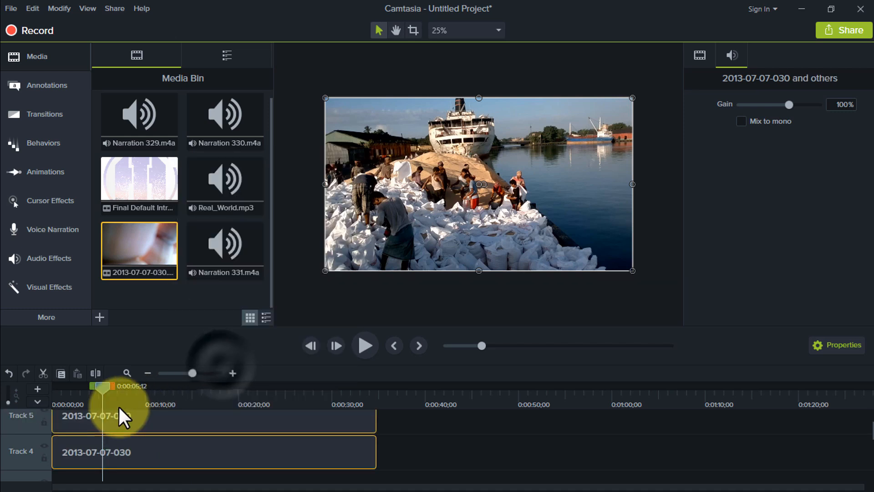
{"action": "left_click", "coordinate": [146, 473]}
Delete the clip's separated original audio from Track 5.
{"action": "left_click", "coordinate": [131, 441]}
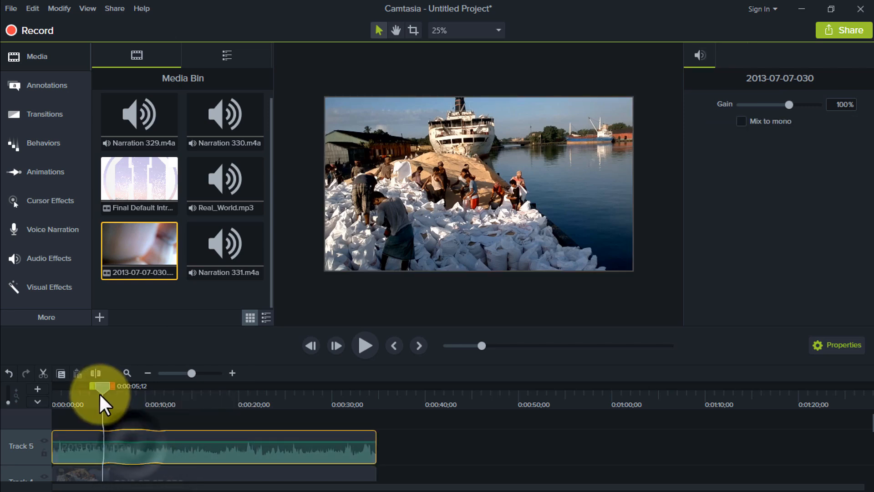
{"action": "left_click_drag", "start_coordinate": [103, 386], "coordinate": [77, 390]}
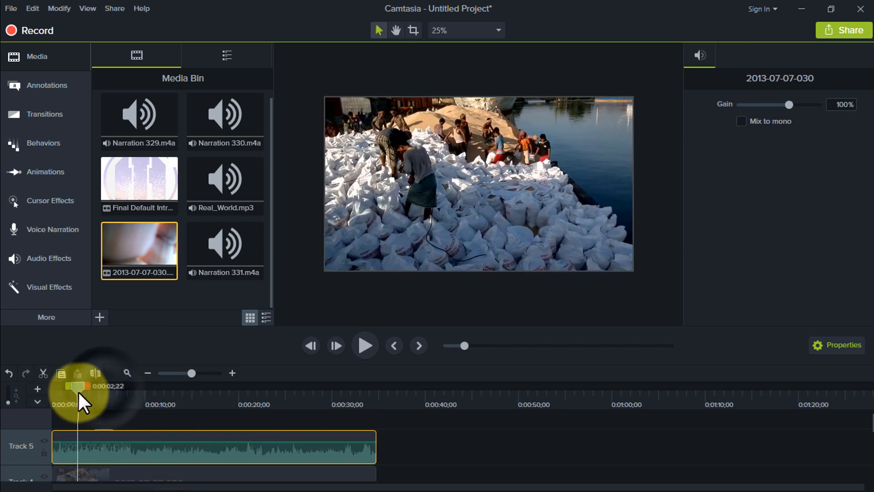
{"action": "right_click", "coordinate": [163, 434]}
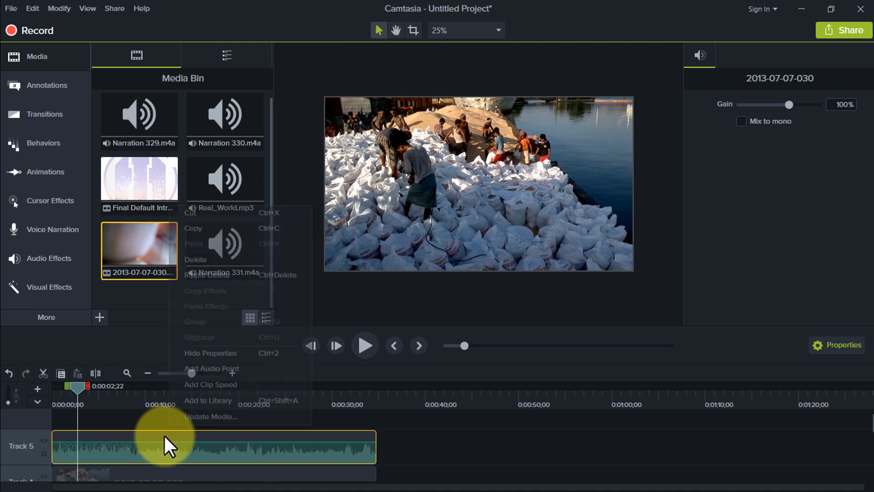
{"action": "left_click", "coordinate": [236, 261]}
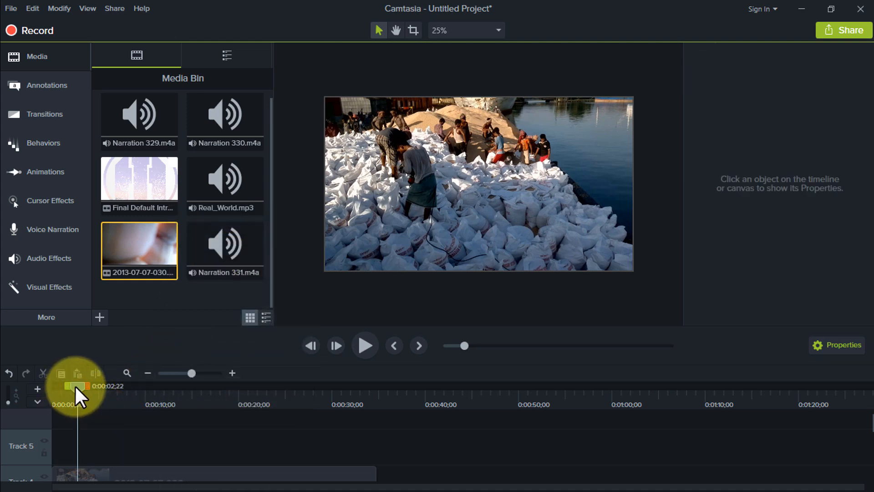
Place Real_World.mp3 at the start of Track 5, with the playhead returned to 0:00:00;00.
{"action": "left_click_drag", "start_coordinate": [75, 384], "coordinate": [44, 391]}
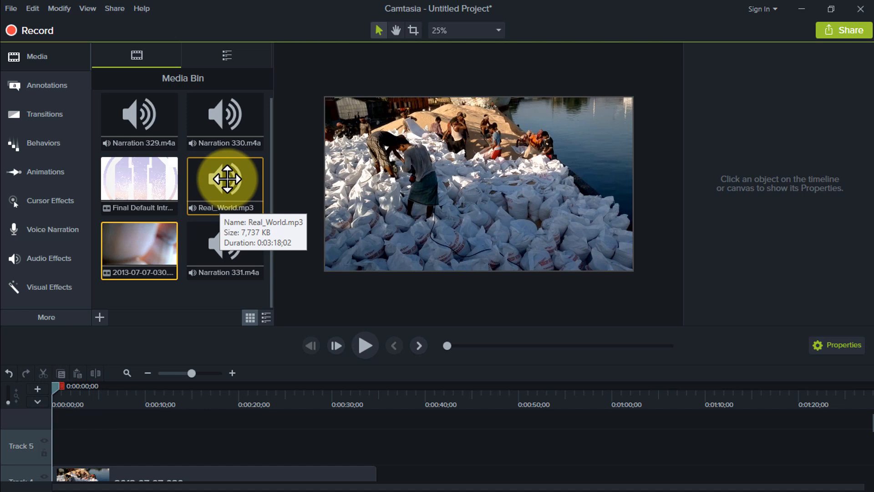
{"action": "left_click_drag", "start_coordinate": [230, 179], "coordinate": [41, 460]}
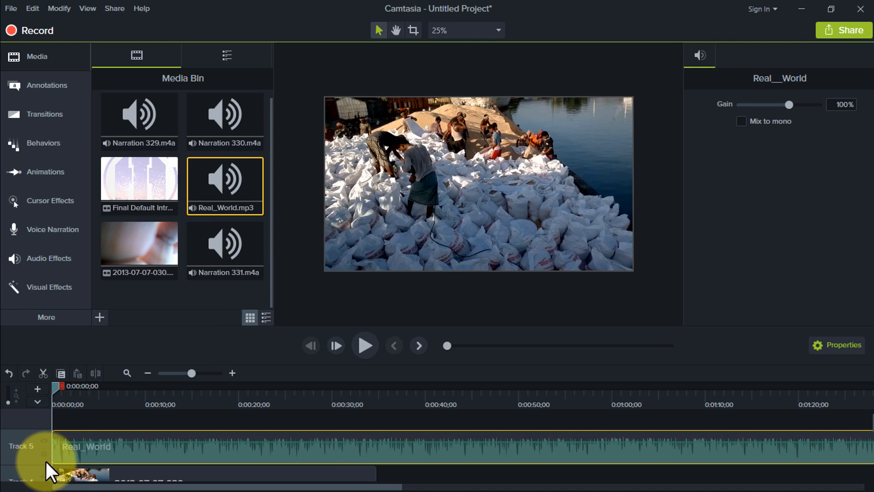
{"action": "left_click", "coordinate": [53, 390]}
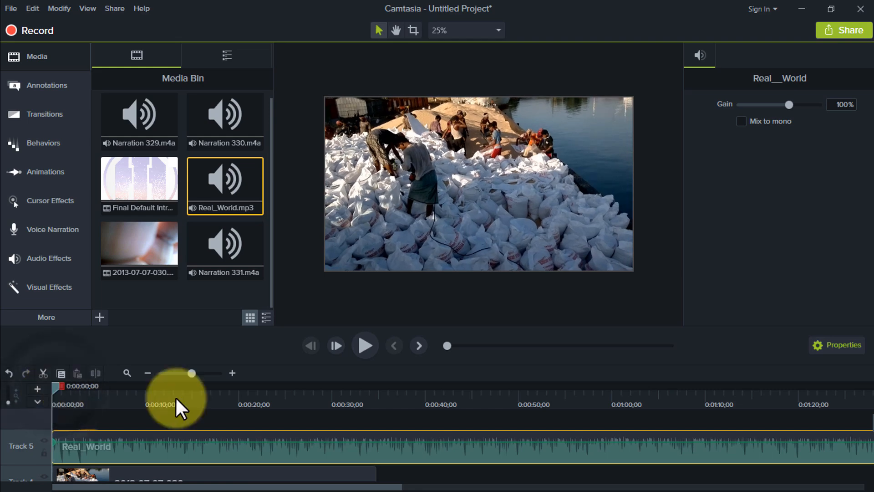
Preview the video with its Real_World music for a few seconds, and return the playhead to 0:00:00;00.
{"action": "left_click", "coordinate": [369, 345]}
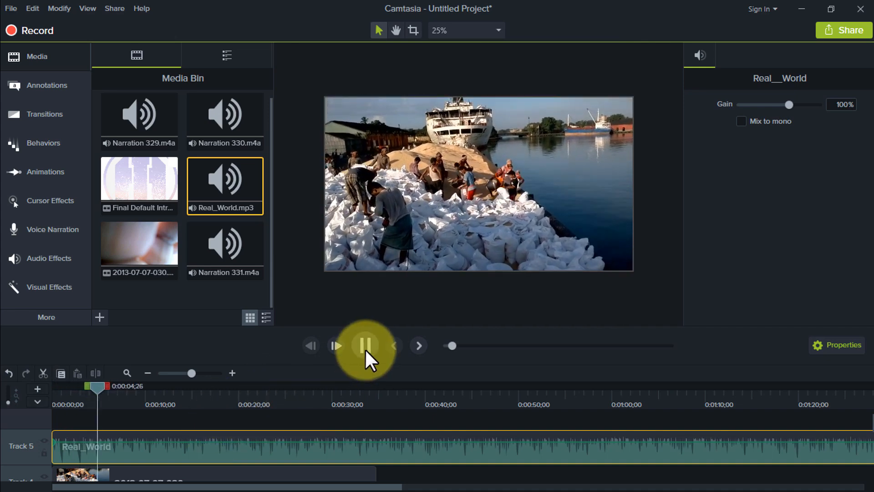
{"action": "left_click", "coordinate": [366, 346]}
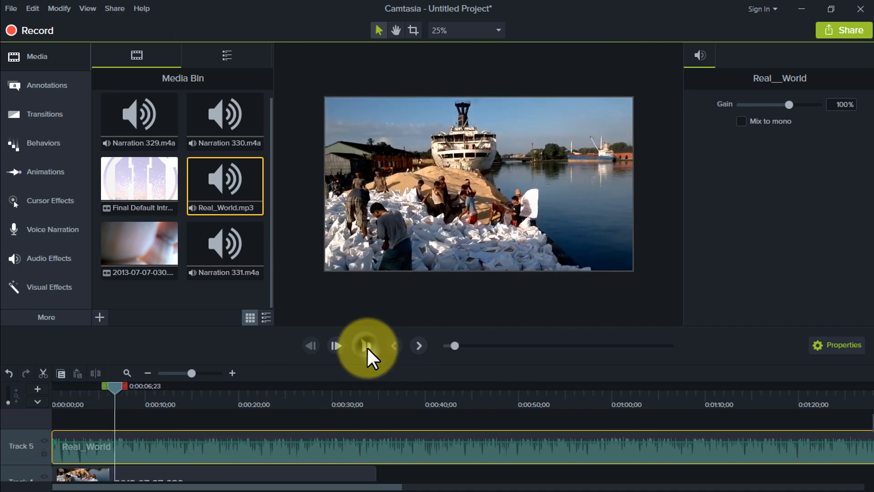
{"action": "left_click_drag", "start_coordinate": [76, 392], "coordinate": [32, 401]}
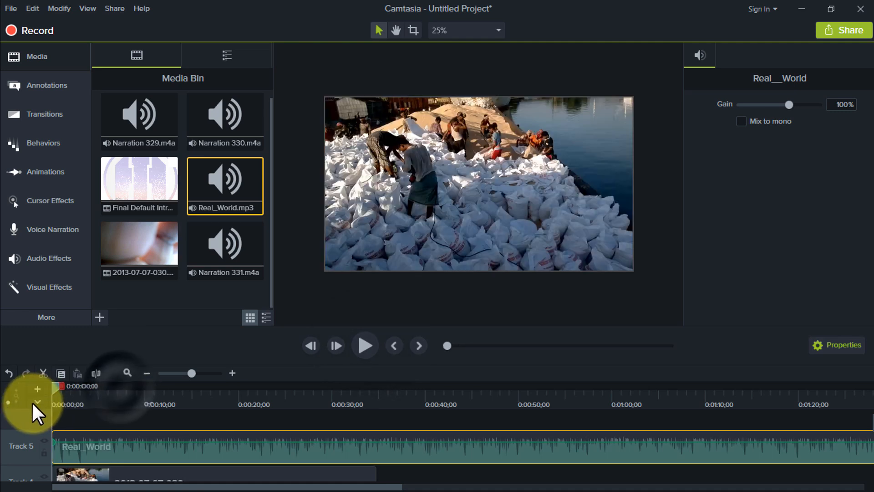
Apply the Noise Removal audio effect to the Real_World clip on Track 5 and preview the result for a few seconds.
{"action": "left_click", "coordinate": [51, 259]}
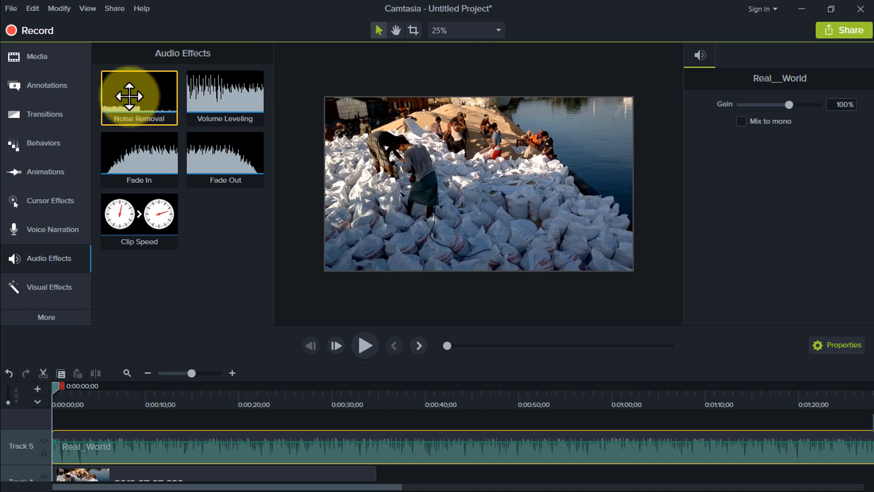
{"action": "left_click_drag", "start_coordinate": [129, 96], "coordinate": [110, 437]}
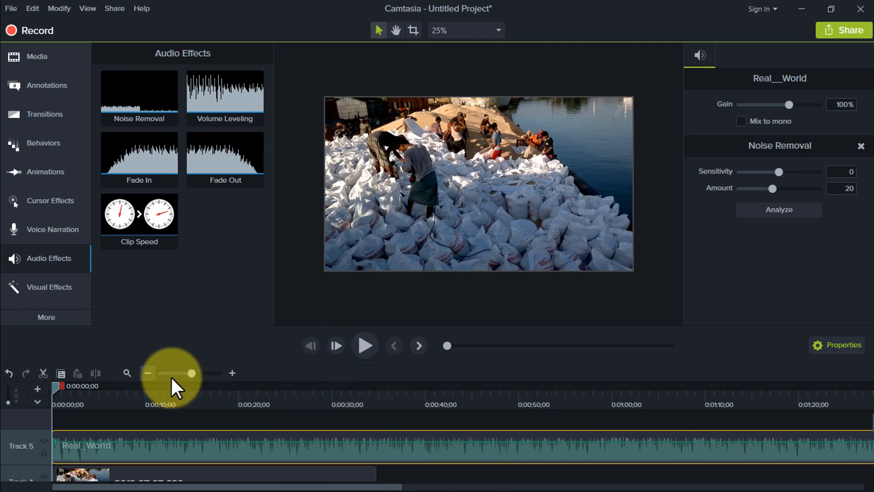
{"action": "left_click", "coordinate": [367, 346]}
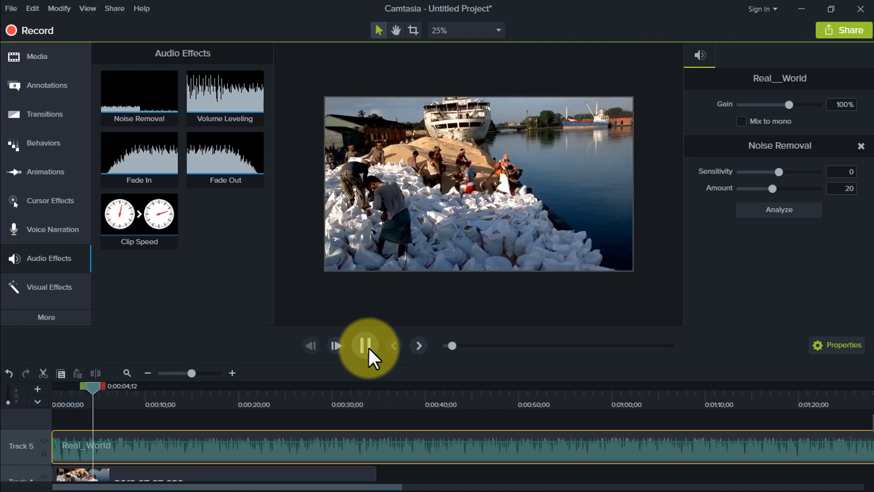
{"action": "left_click", "coordinate": [368, 346]}
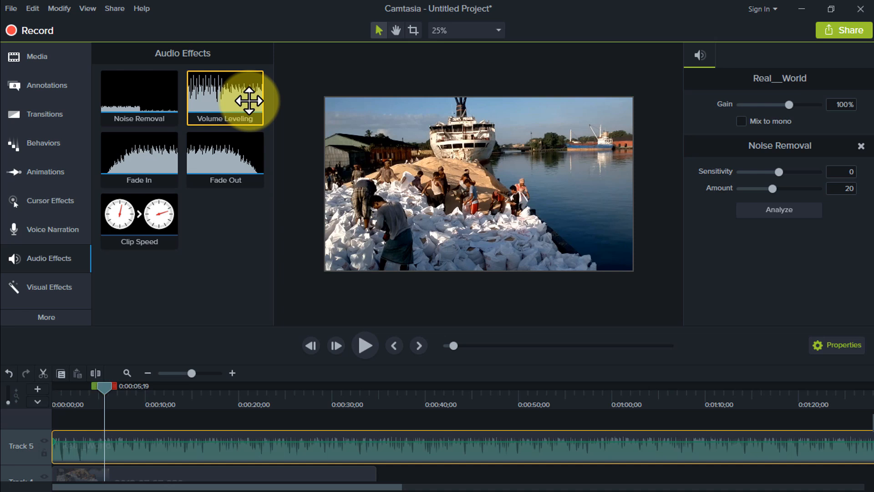
Apply Volume Leveling to the Real_World clip, and enlarge the timeline area and Track 5's height to show the waveform.
{"action": "left_click_drag", "start_coordinate": [249, 100], "coordinate": [108, 439]}
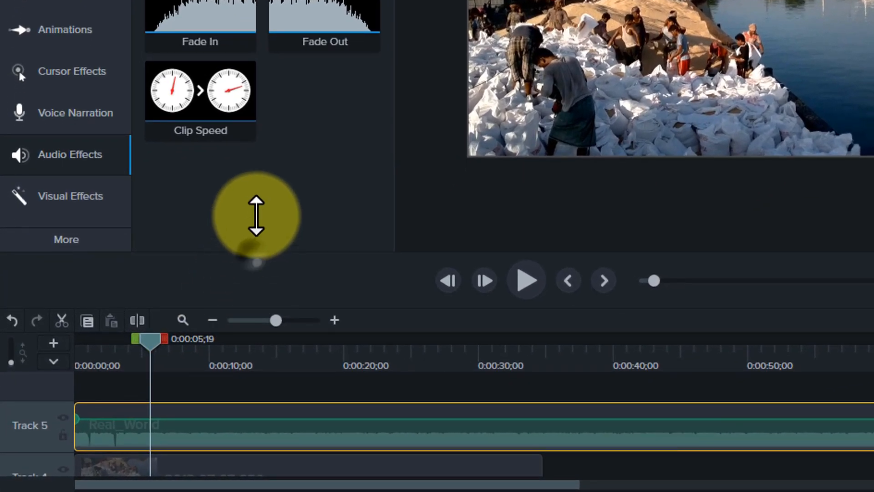
{"action": "left_click_drag", "start_coordinate": [256, 215], "coordinate": [268, 81]}
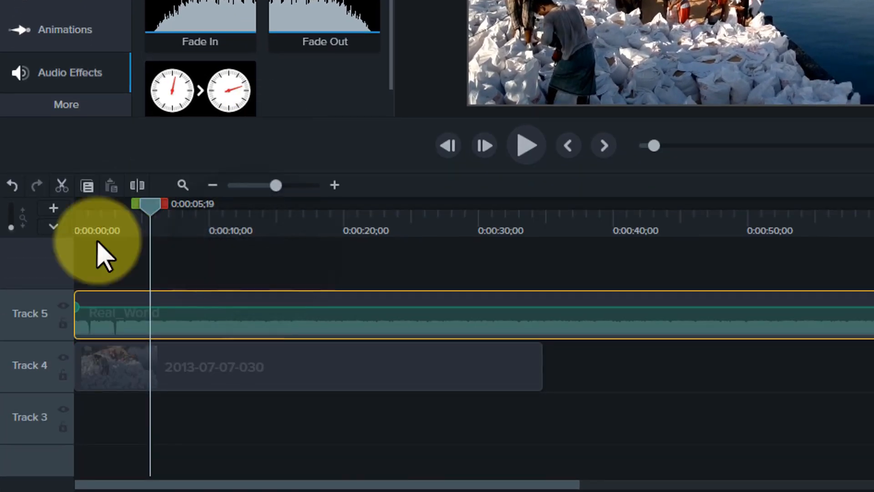
{"action": "left_click_drag", "start_coordinate": [57, 250], "coordinate": [58, 231]}
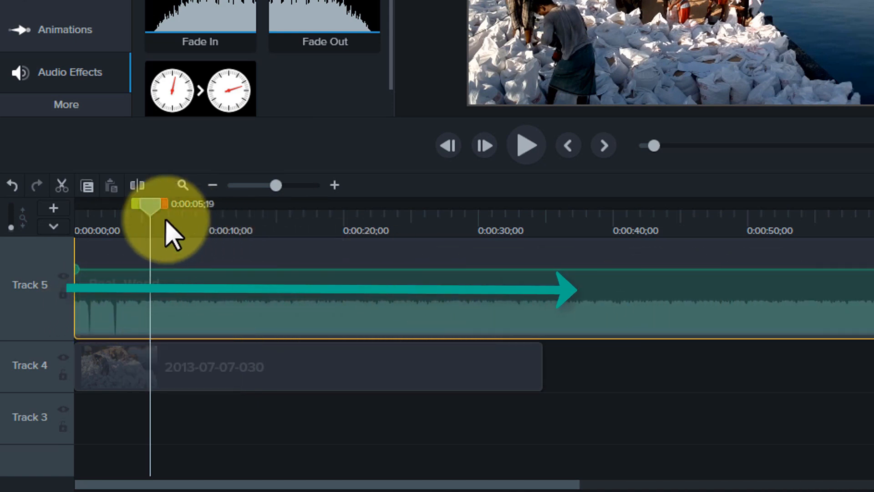
Preview the leveled music with the video from 0:00:00;00 for about 12 seconds.
{"action": "left_click_drag", "start_coordinate": [149, 205], "coordinate": [69, 235]}
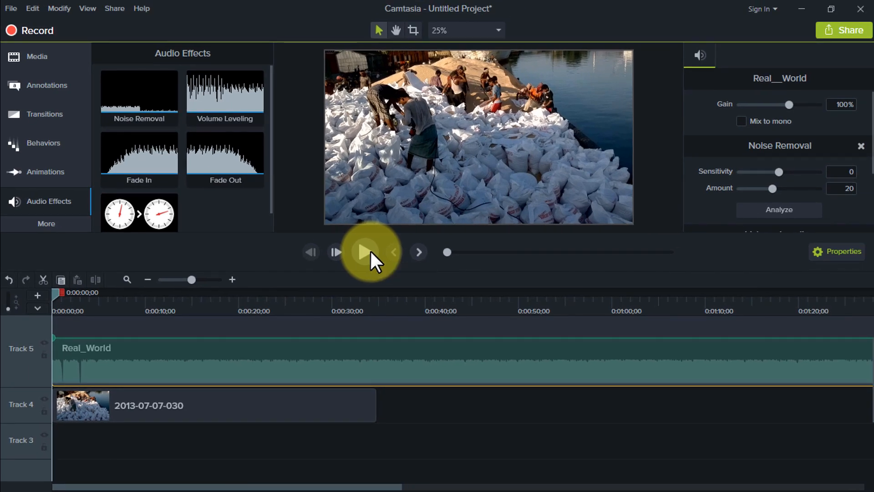
{"action": "left_click", "coordinate": [367, 252]}
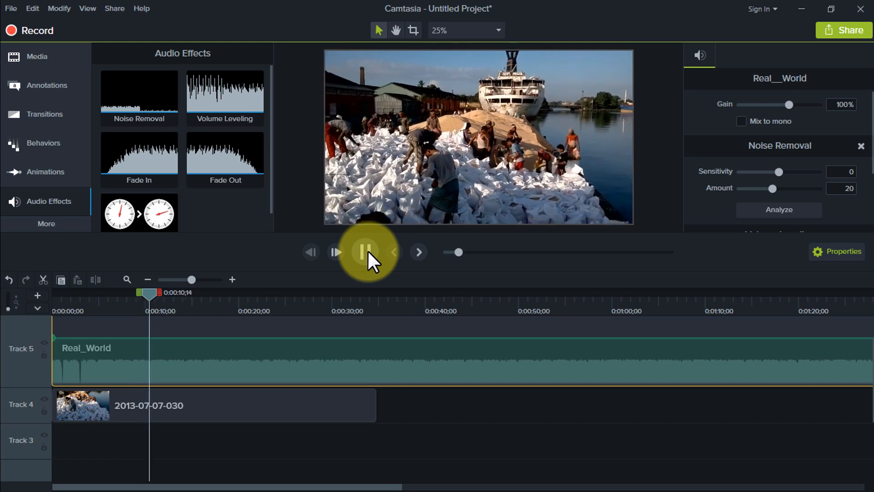
{"action": "left_click", "coordinate": [366, 251]}
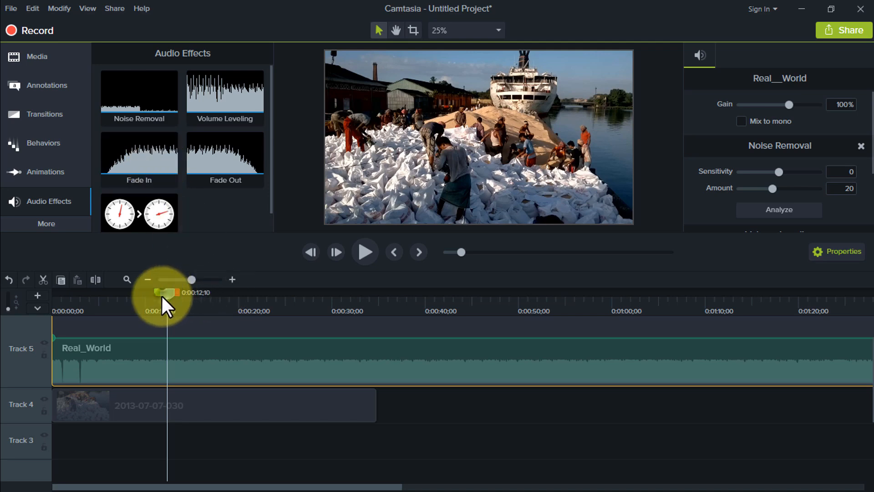
Split the Real_World clip on Track 5 at 0:00:34;21, where the video clip on Track 4 ends.
{"action": "left_click_drag", "start_coordinate": [162, 293], "coordinate": [370, 305]}
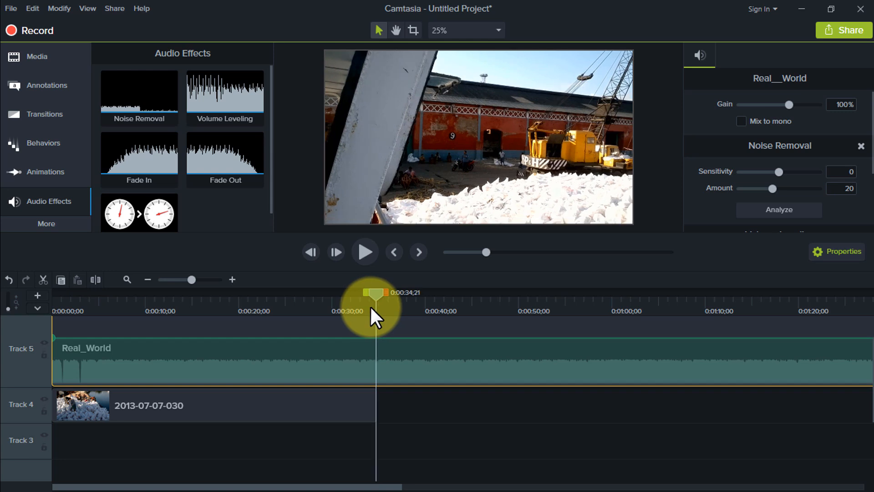
{"action": "scroll", "coordinate": [407, 360], "scroll_direction": "up", "scroll_amount": 2}
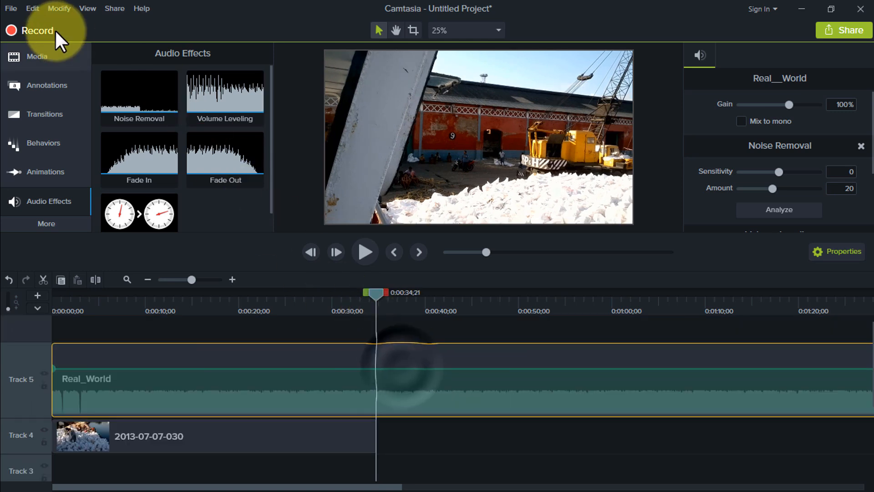
{"action": "left_click", "coordinate": [32, 8]}
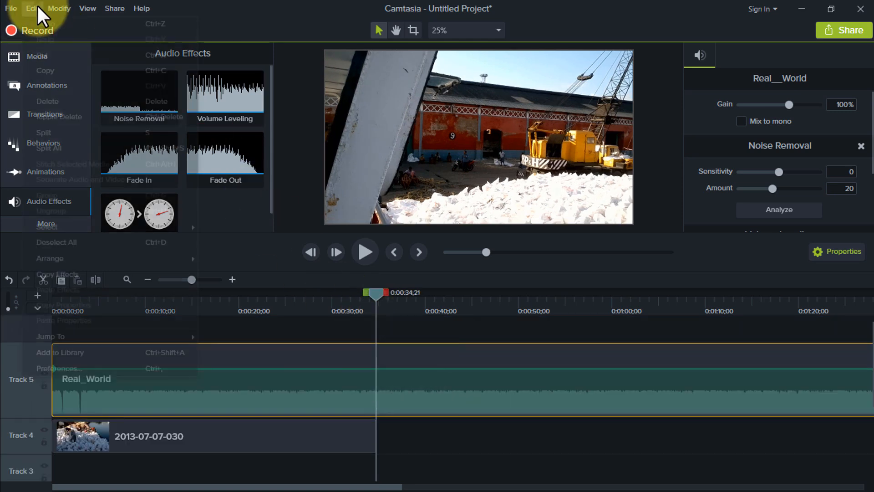
{"action": "left_click", "coordinate": [63, 136]}
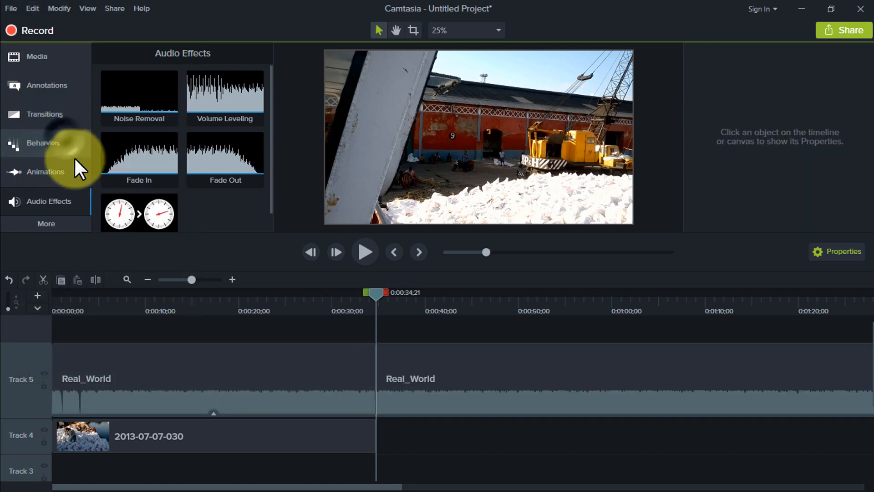
Delete the part of Real_World that extends past the video's end, and return the playhead to 0:00:00;00.
{"action": "left_click", "coordinate": [437, 375]}
{"action": "left_click_drag", "start_coordinate": [381, 298], "coordinate": [412, 312]}
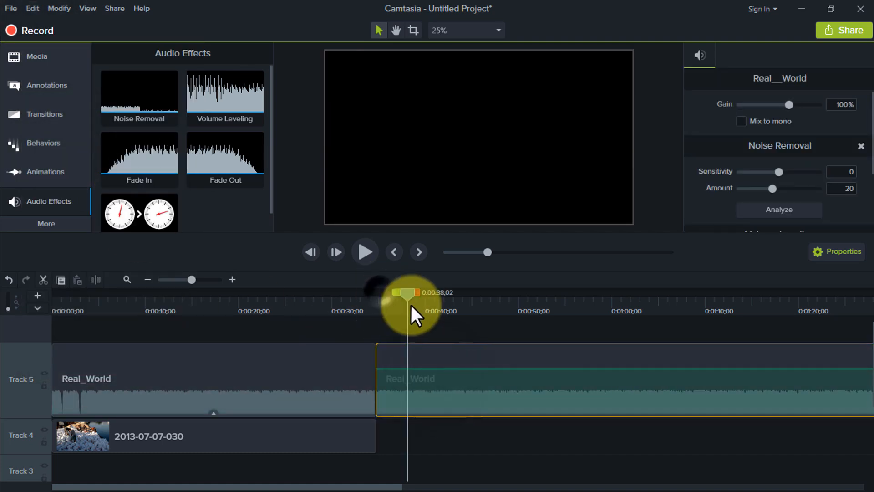
{"action": "right_click", "coordinate": [441, 355]}
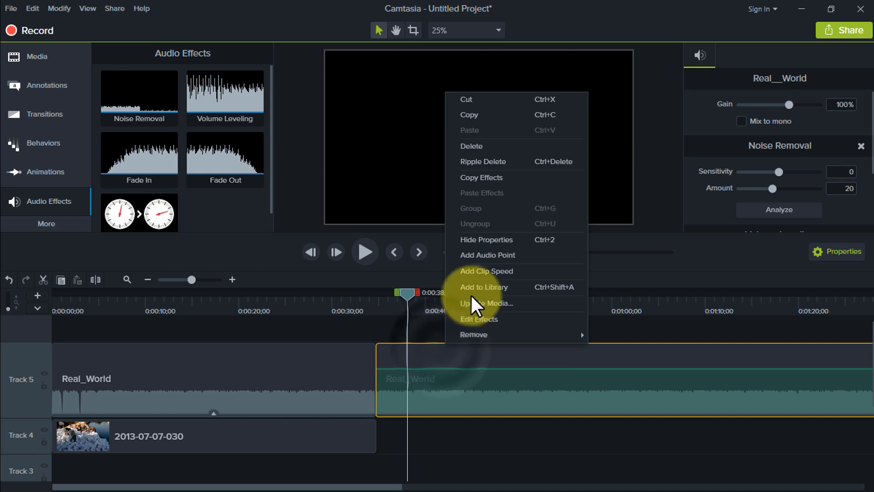
{"action": "left_click", "coordinate": [473, 144]}
{"action": "left_click_drag", "start_coordinate": [412, 303], "coordinate": [8, 357]}
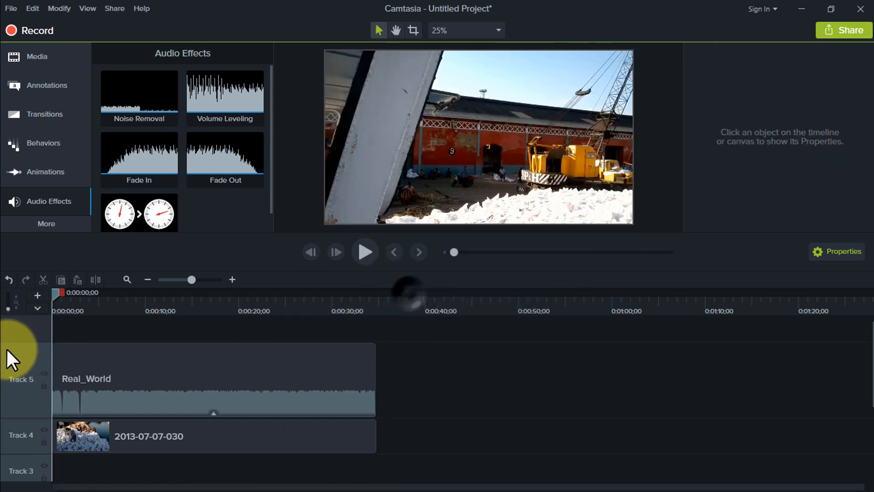
Add a Fade In to the Real_World clip and lengthen the fade to about 7 seconds.
{"action": "left_click", "coordinate": [143, 150]}
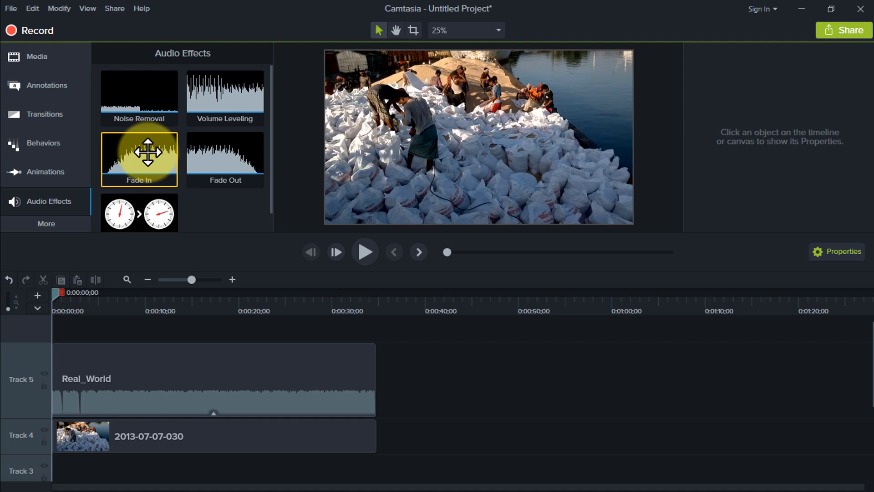
{"action": "left_click_drag", "start_coordinate": [148, 152], "coordinate": [72, 400]}
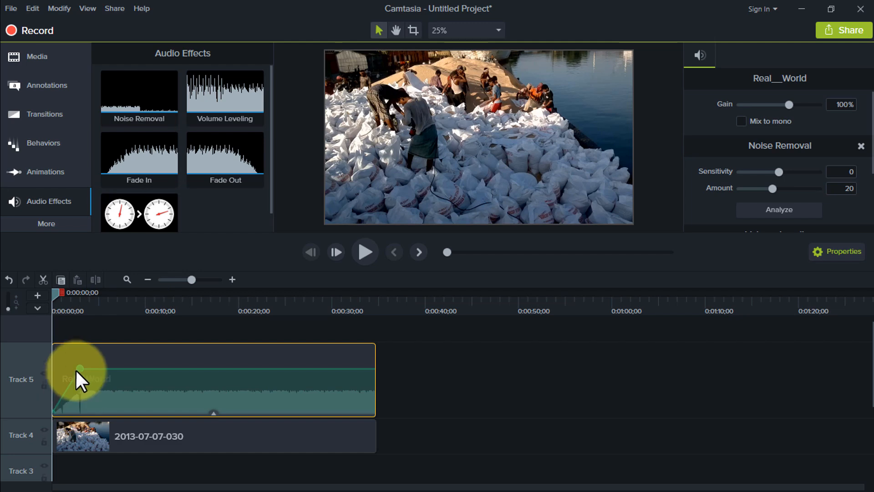
{"action": "left_click", "coordinate": [55, 292]}
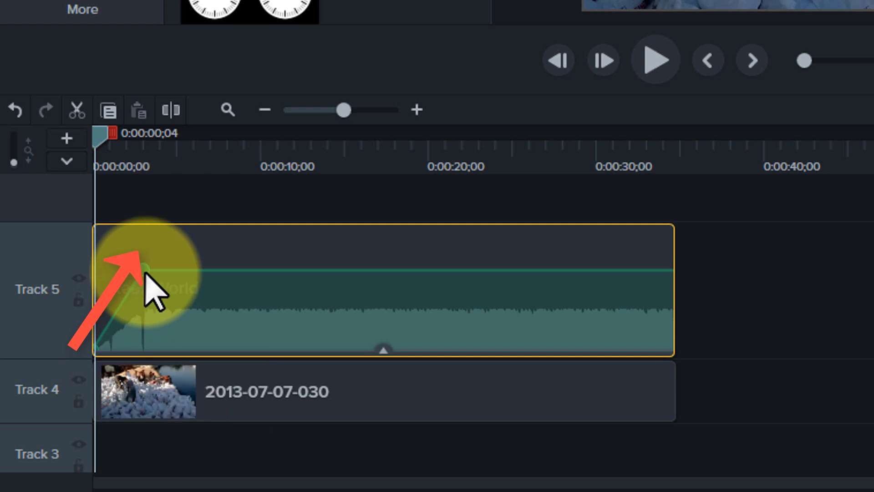
{"action": "left_click_drag", "start_coordinate": [170, 272], "coordinate": [213, 272]}
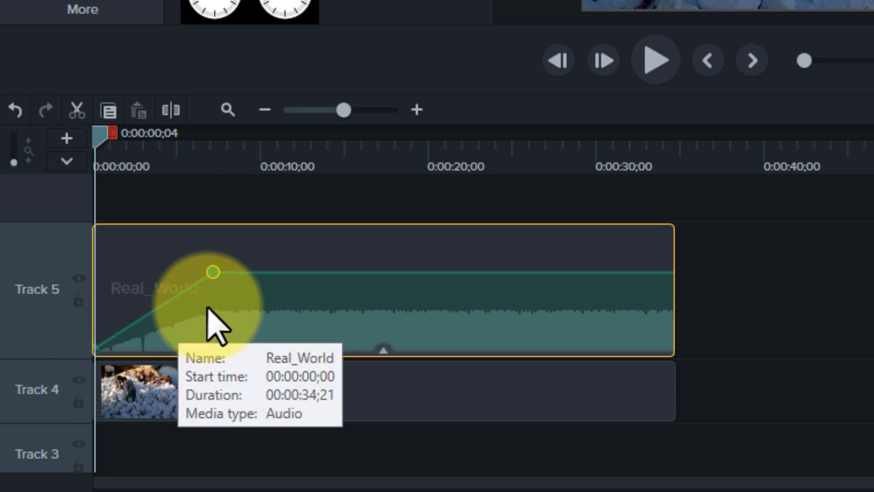
Add a Fade Out to the end of the Real_World clip and preview the fades from the start through the clip's end.
{"action": "left_click_drag", "start_coordinate": [501, 3], "coordinate": [624, 303]}
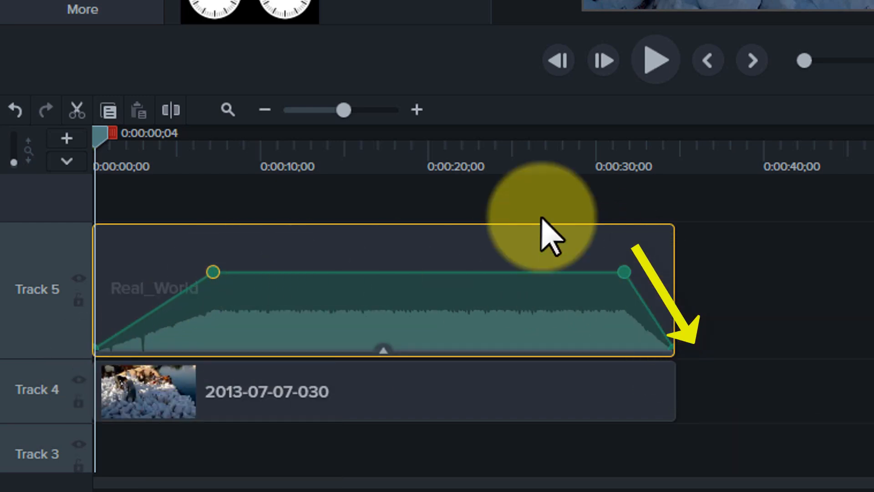
{"action": "left_click_drag", "start_coordinate": [109, 147], "coordinate": [84, 146]}
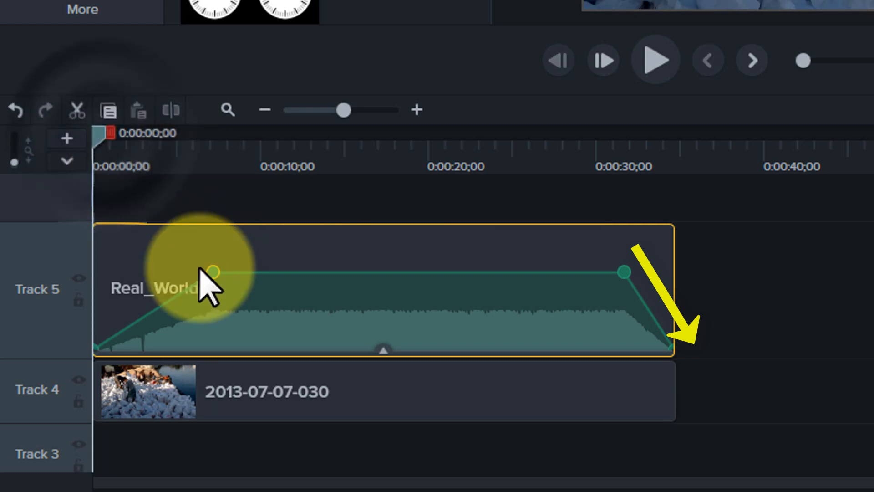
{"action": "left_click", "coordinate": [656, 60]}
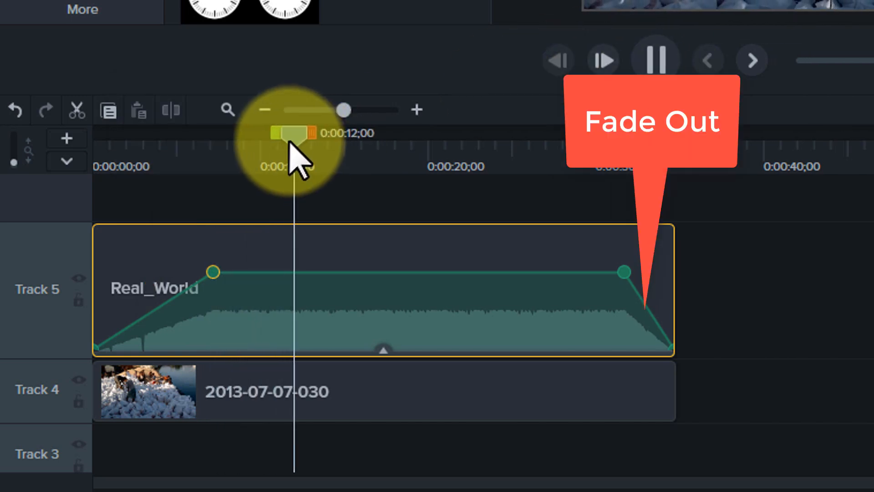
{"action": "left_click_drag", "start_coordinate": [288, 139], "coordinate": [355, 137]}
{"action": "left_click_drag", "start_coordinate": [566, 176], "coordinate": [603, 178]}
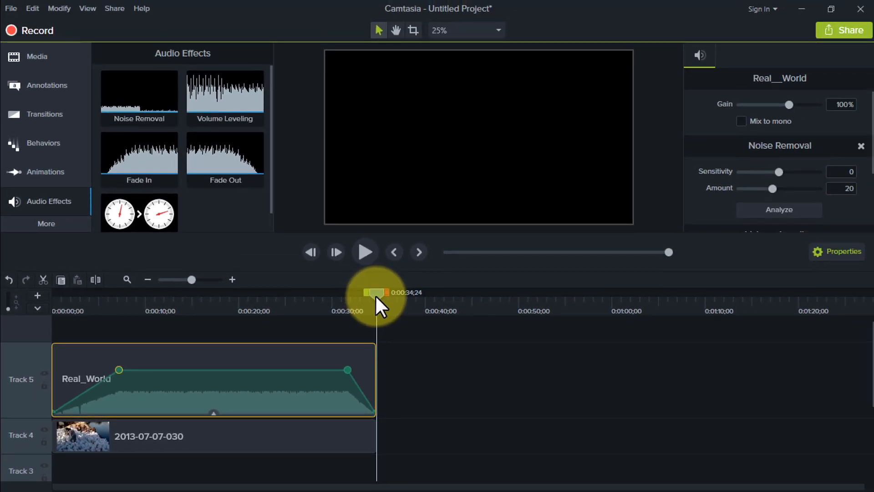
Apply the Clip Speed audio effect to the Real_World clip on Track 5.
{"action": "left_click", "coordinate": [249, 168]}
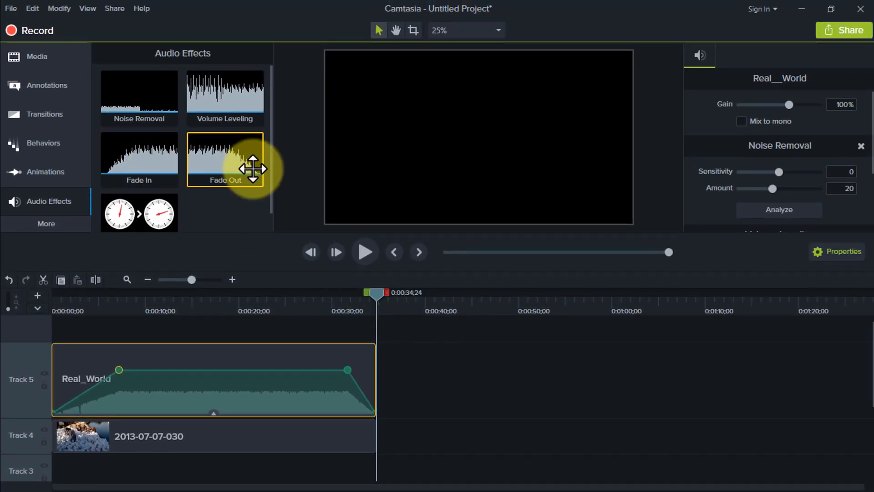
{"action": "scroll", "coordinate": [184, 200], "scroll_direction": "down", "scroll_amount": 1}
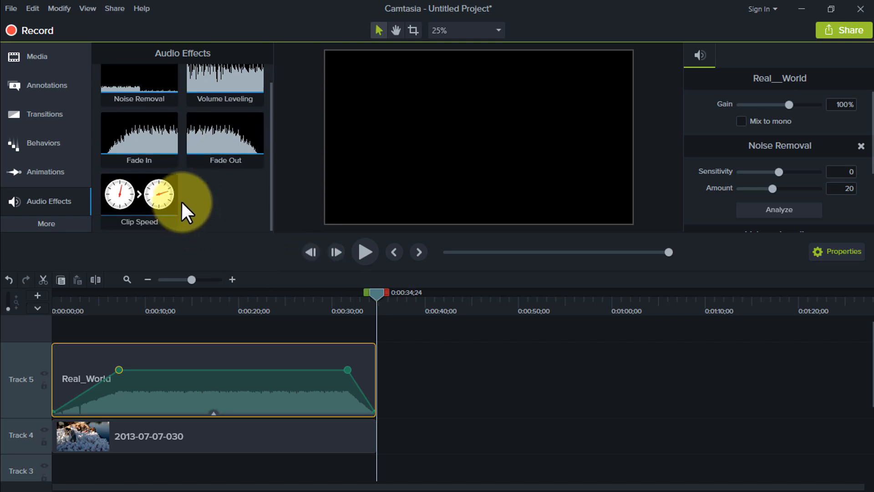
{"action": "left_click", "coordinate": [158, 207]}
{"action": "left_click_drag", "start_coordinate": [147, 199], "coordinate": [176, 386]}
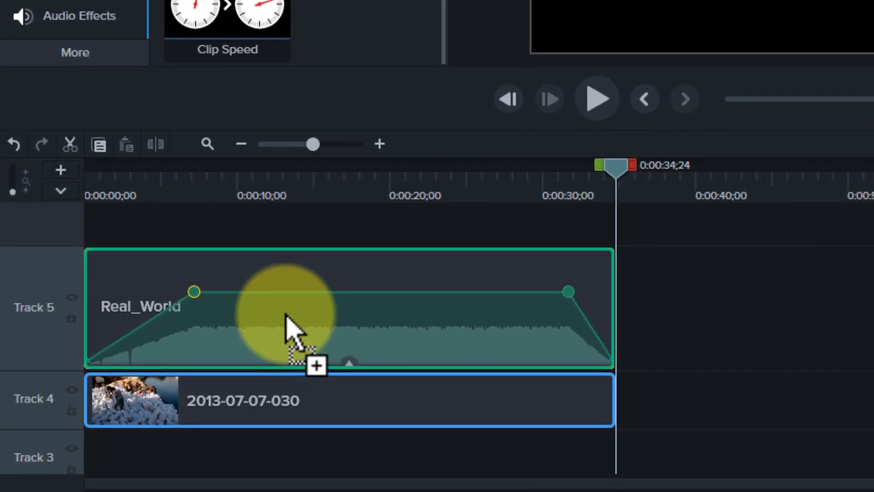
{"action": "left_click_drag", "start_coordinate": [286, 314], "coordinate": [287, 313]}
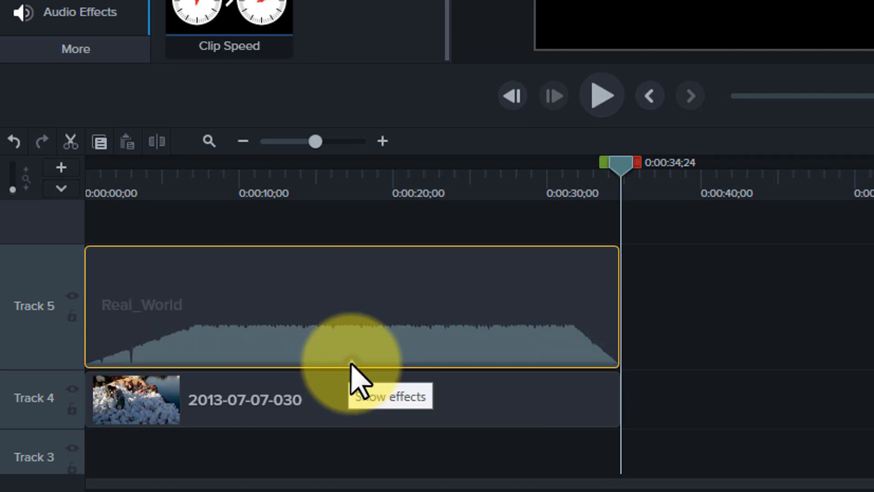
Show the effects applied to the Real_World clip and select Volume Leveling and Noise Removal in turn.
{"action": "left_click", "coordinate": [351, 363]}
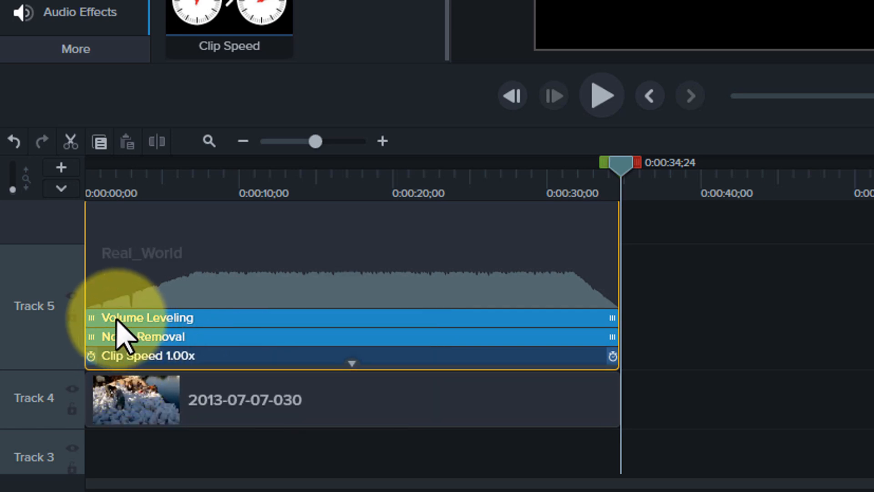
{"action": "left_click", "coordinate": [187, 319]}
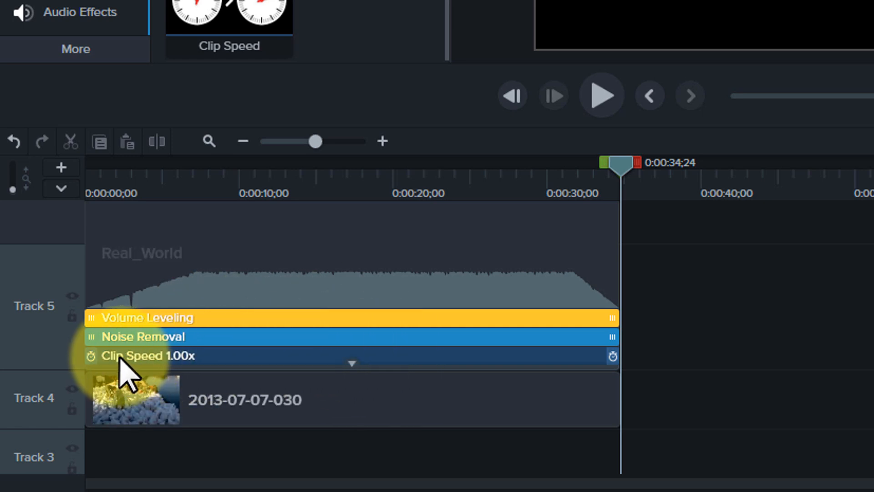
{"action": "left_click", "coordinate": [130, 338]}
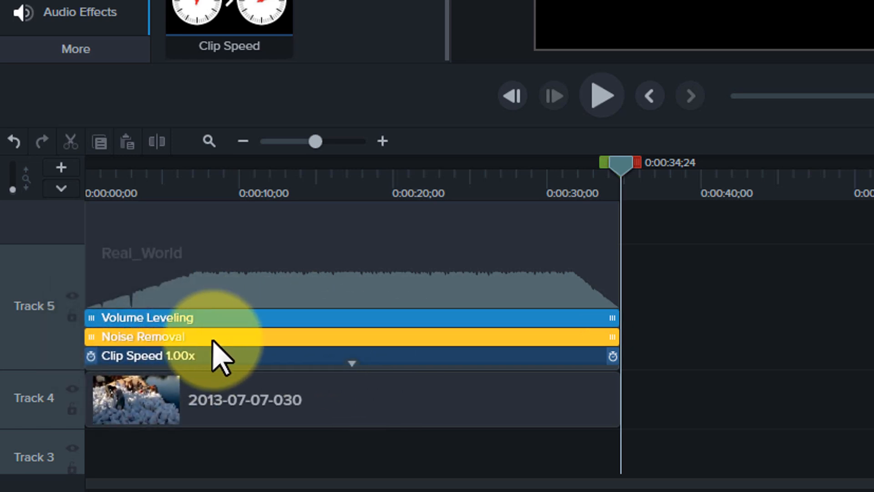
Set the Real_World clip's speed to 0.50x and preview it from the start of the timeline.
{"action": "left_click", "coordinate": [171, 356]}
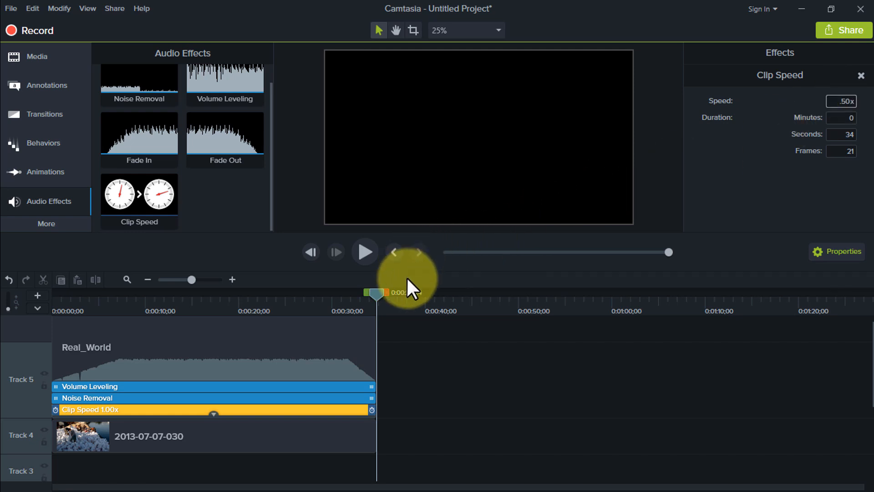
{"action": "left_click", "coordinate": [512, 361]}
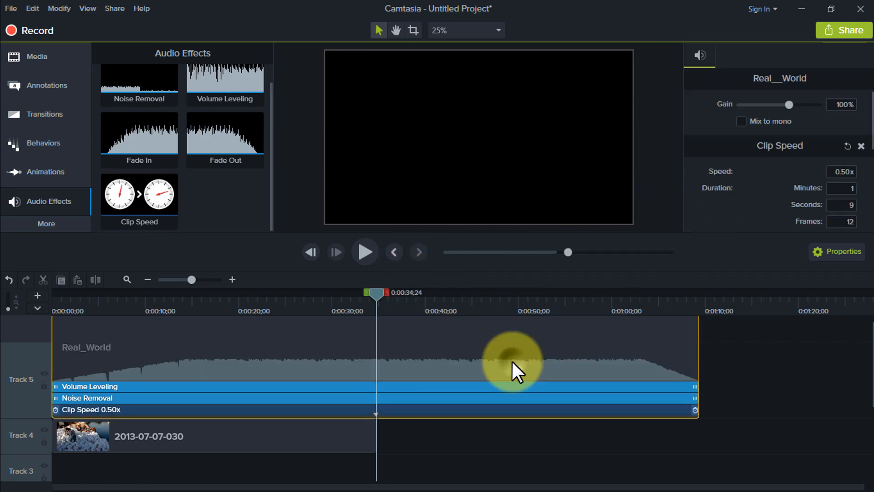
{"action": "left_click_drag", "start_coordinate": [382, 291], "coordinate": [1, 359]}
{"action": "left_click", "coordinate": [367, 251]}
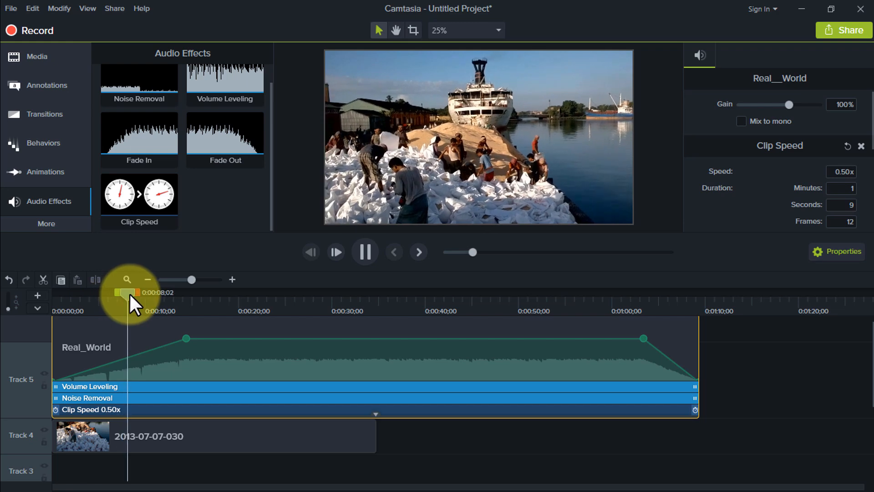
{"action": "left_click_drag", "start_coordinate": [142, 293], "coordinate": [179, 293]}
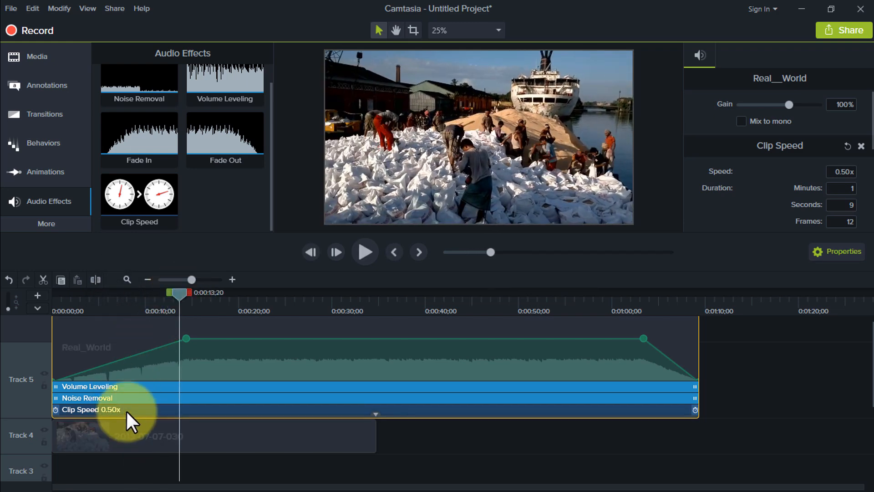
Set the Real_World clip's speed to 2.00x and preview it from the start of the timeline.
{"action": "left_click", "coordinate": [125, 410]}
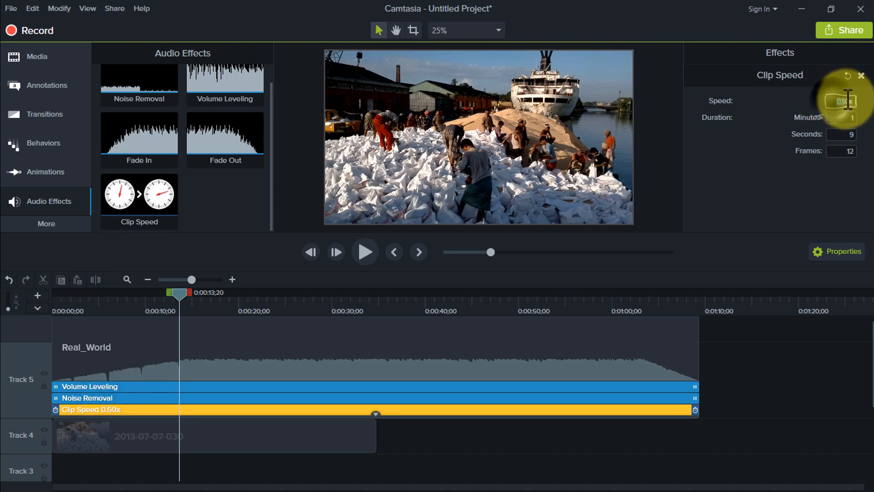
{"action": "double_click", "coordinate": [849, 101]}
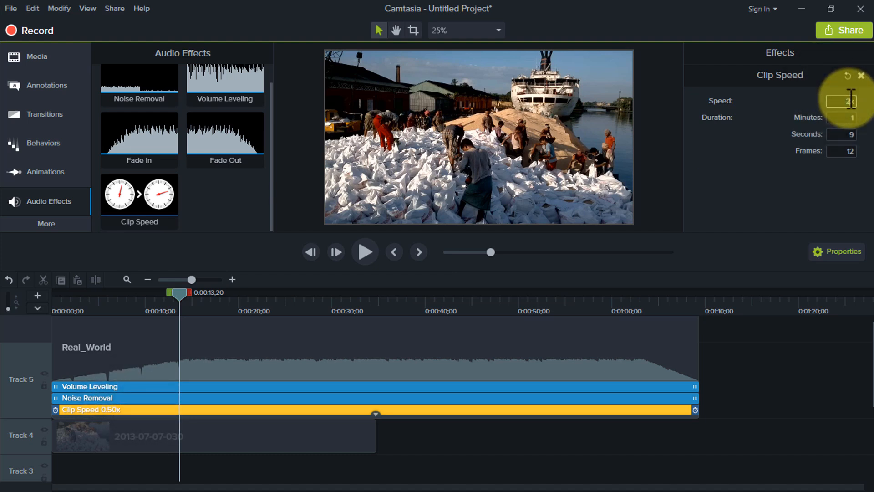
{"action": "type", "text": "2"}
{"action": "key", "text": "Return"}
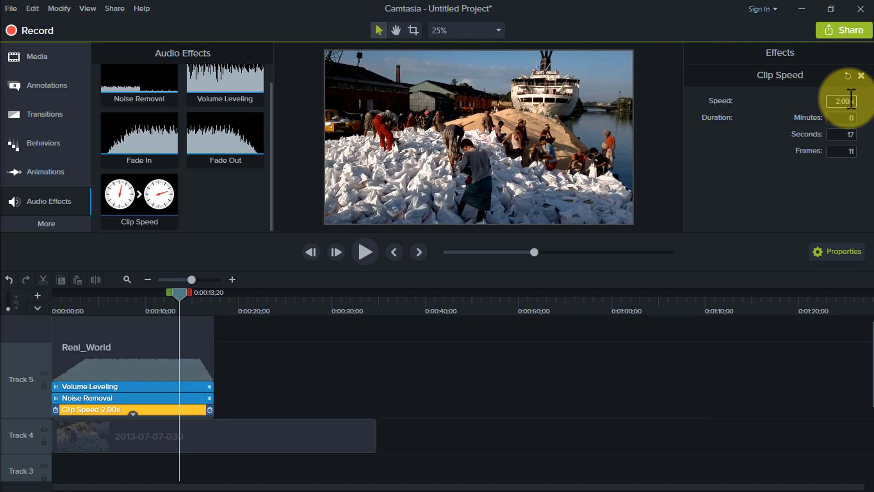
{"action": "left_click_drag", "start_coordinate": [184, 291], "coordinate": [31, 328]}
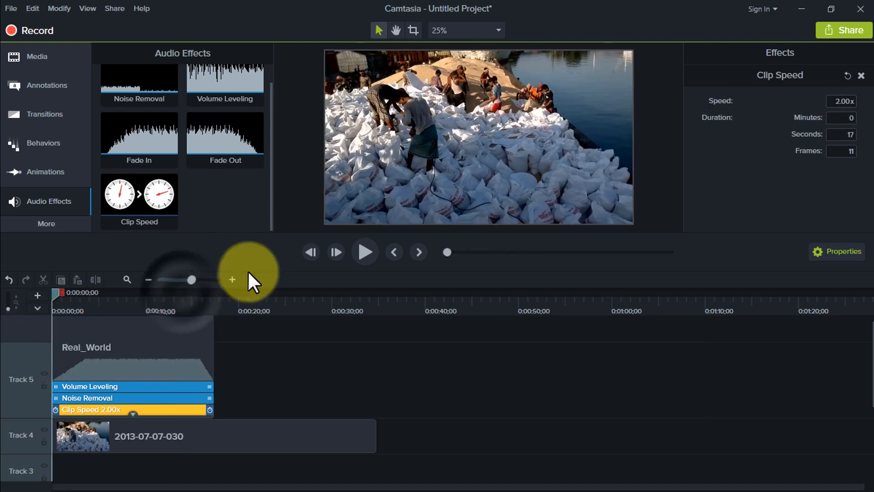
{"action": "left_click", "coordinate": [365, 252]}
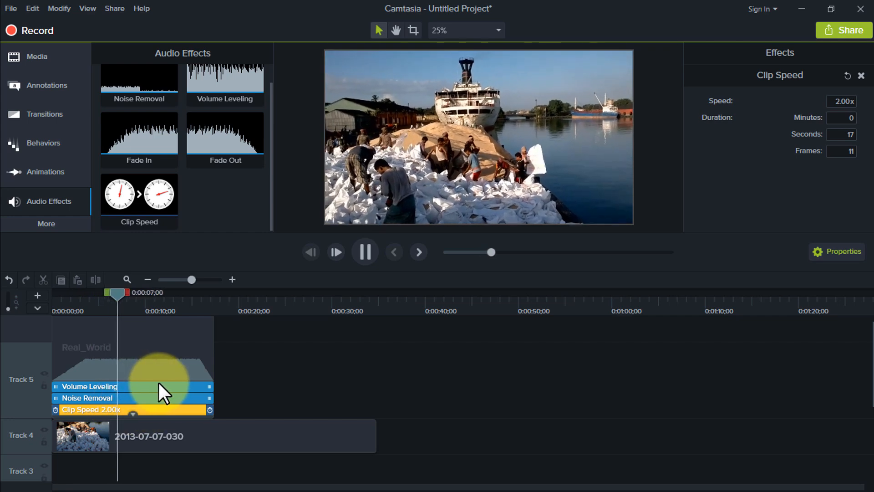
{"action": "left_click", "coordinate": [143, 285]}
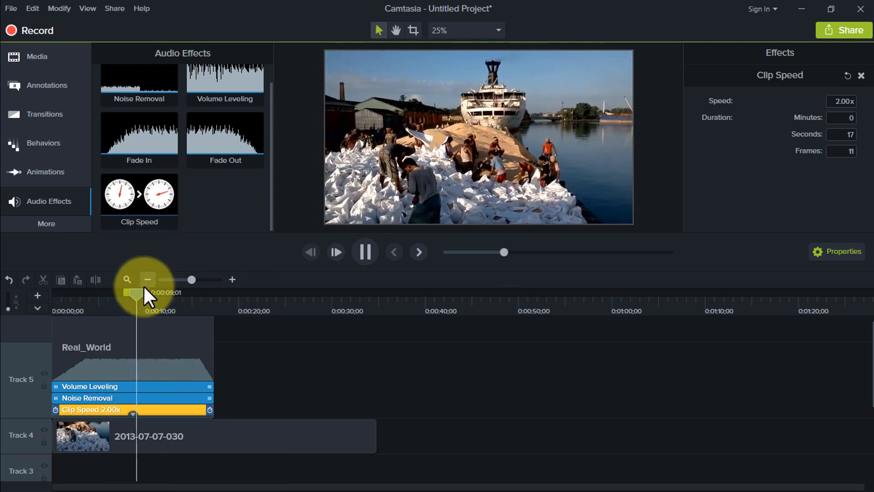
{"action": "left_click", "coordinate": [152, 433]}
{"action": "left_click_drag", "start_coordinate": [165, 189], "coordinate": [145, 431]}
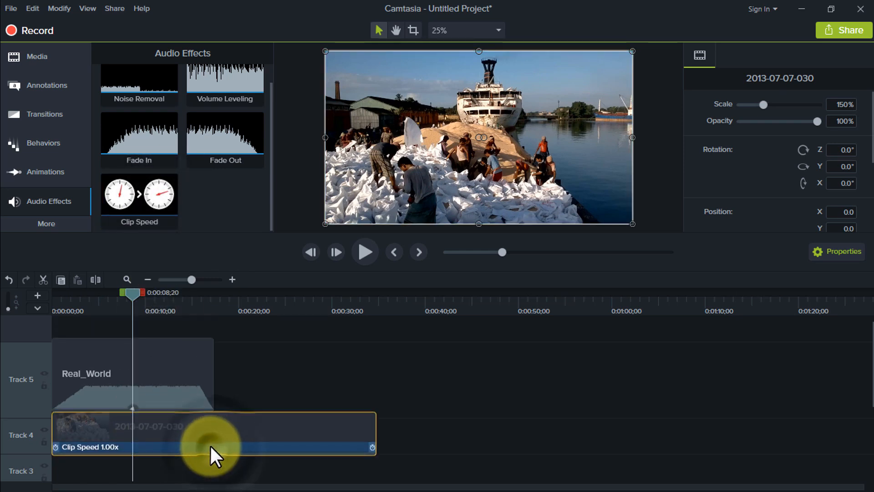
{"action": "left_click", "coordinate": [103, 445]}
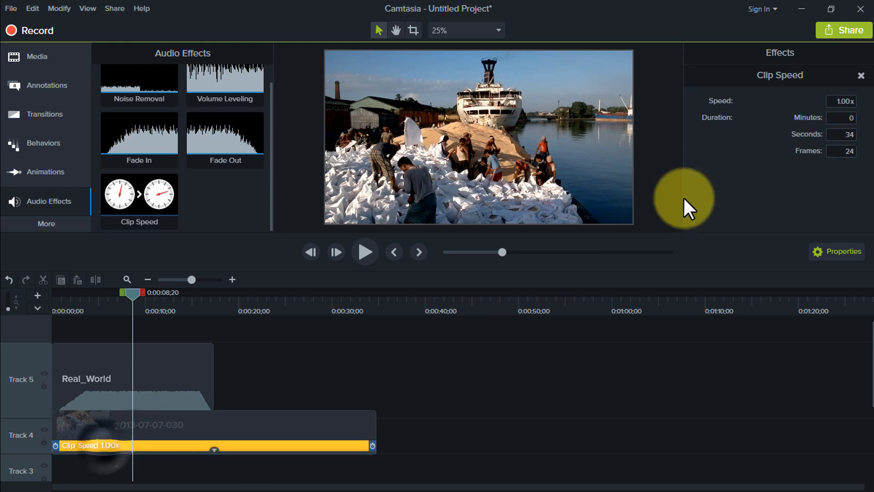
{"action": "left_click", "coordinate": [853, 102]}
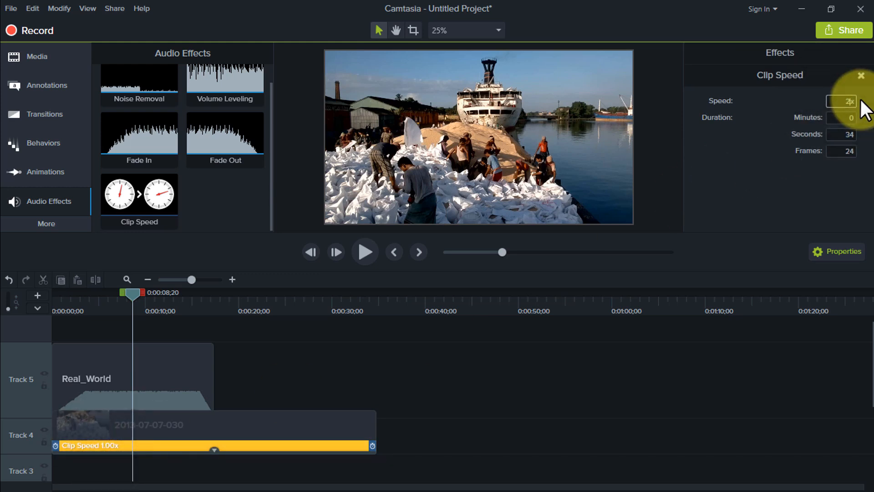
{"action": "key", "text": "Return"}
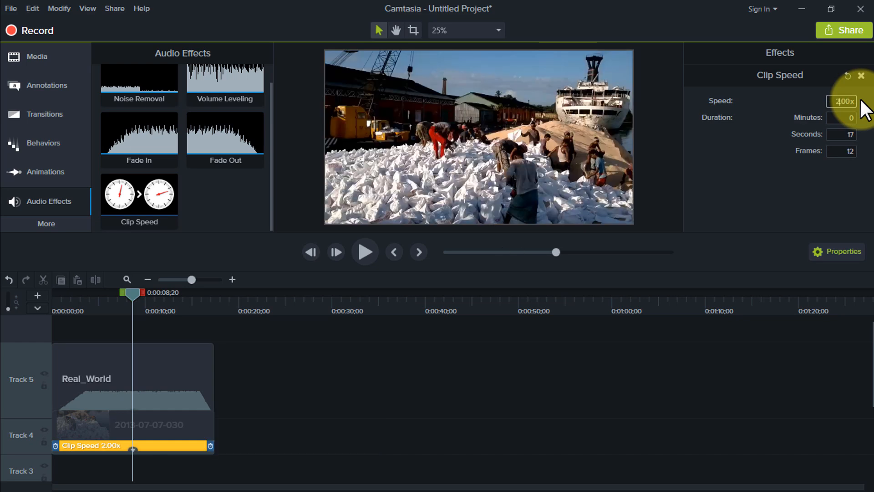
{"action": "left_click_drag", "start_coordinate": [139, 301], "coordinate": [33, 315]}
{"action": "left_click", "coordinate": [365, 254]}
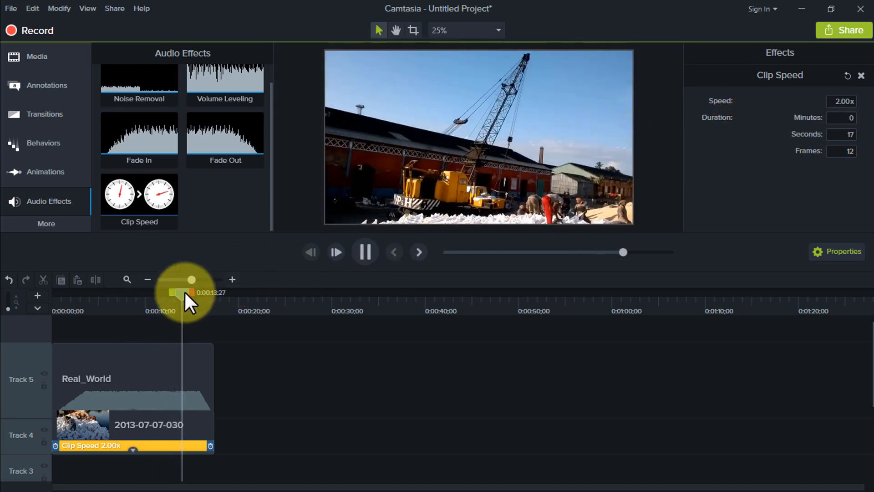
{"action": "left_click_drag", "start_coordinate": [187, 293], "coordinate": [172, 298]}
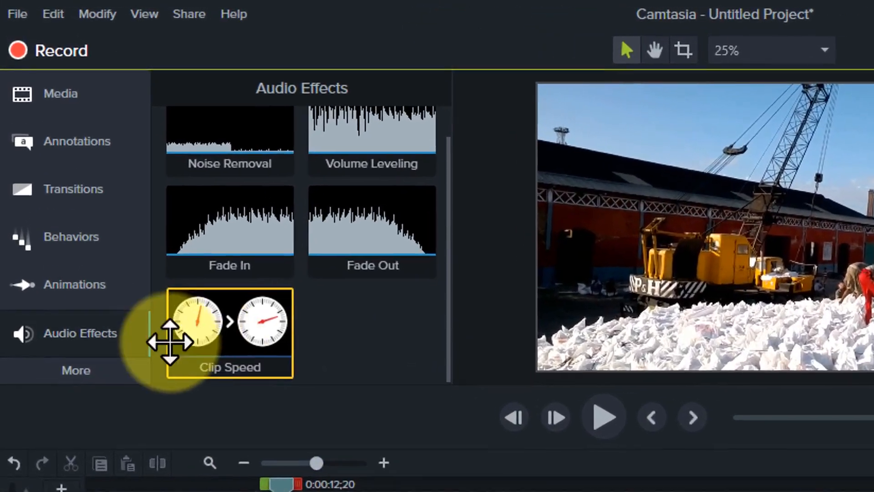
Open Voice Narration and select "Mic in at front panel (black)" as the recording microphone.
{"action": "left_click", "coordinate": [65, 267]}
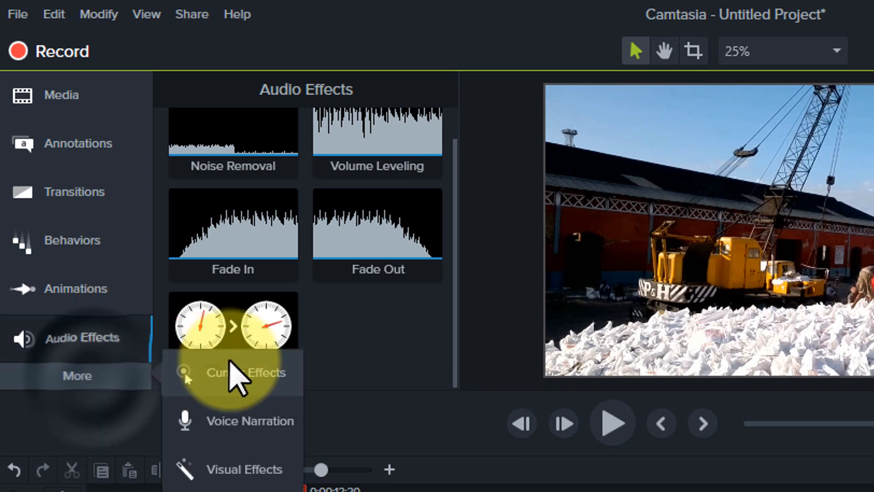
{"action": "left_click", "coordinate": [250, 421]}
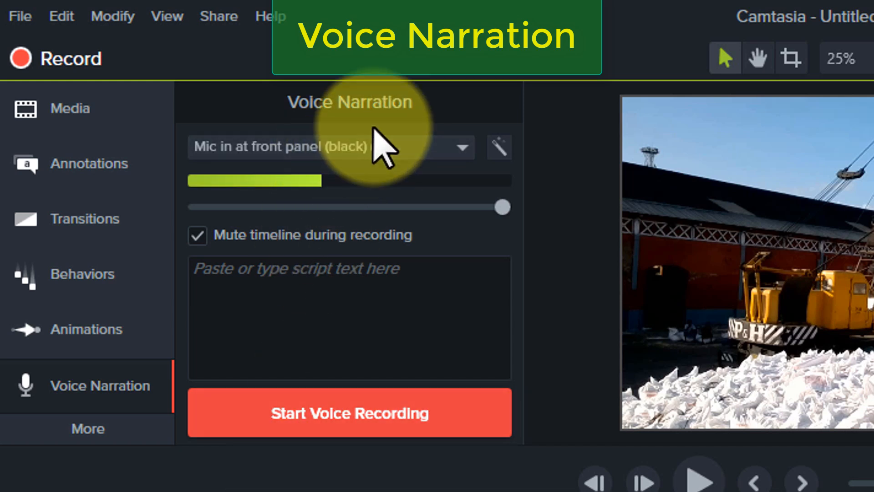
{"action": "left_click", "coordinate": [415, 147]}
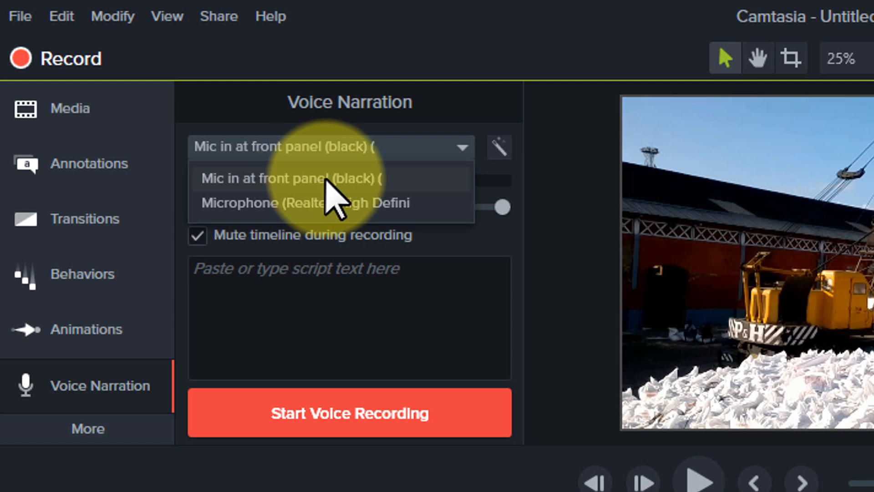
{"action": "left_click", "coordinate": [324, 179]}
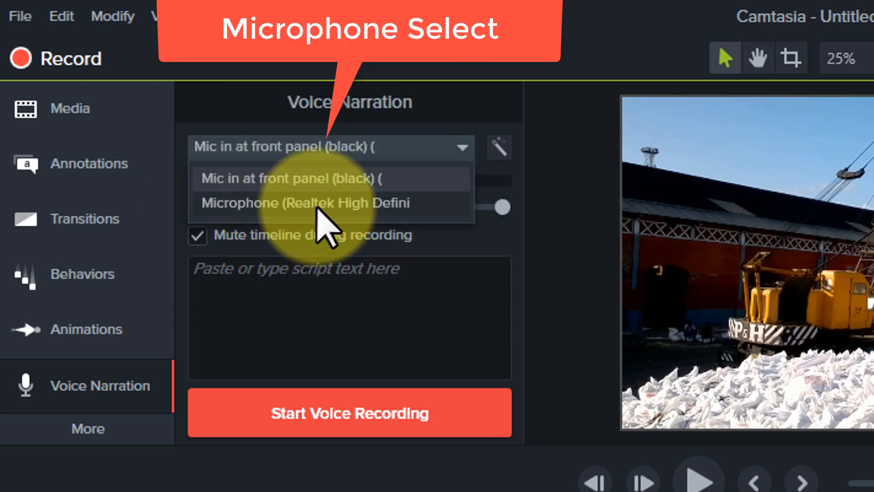
{"action": "left_click", "coordinate": [403, 151]}
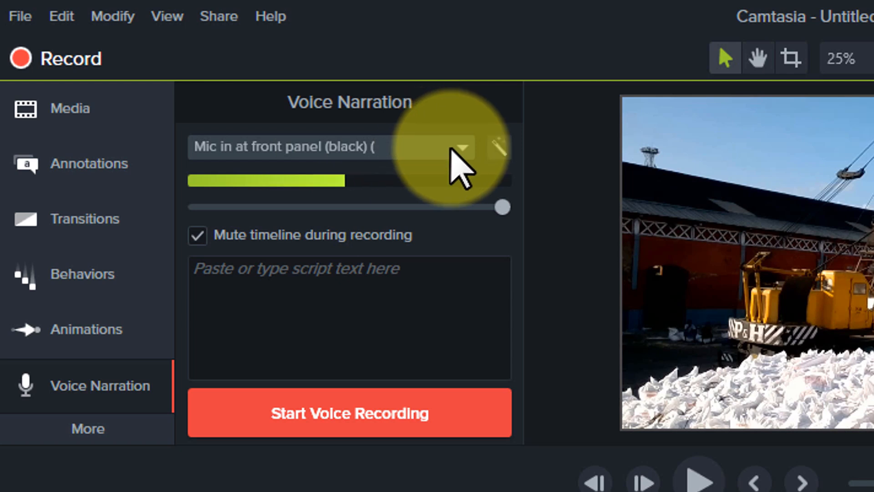
{"action": "left_click", "coordinate": [450, 149]}
{"action": "left_click", "coordinate": [340, 177]}
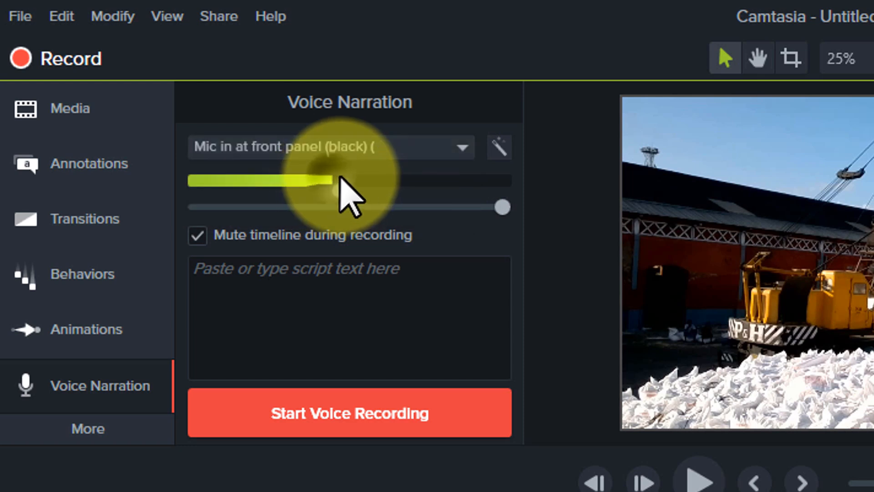
{"action": "left_click", "coordinate": [379, 148]}
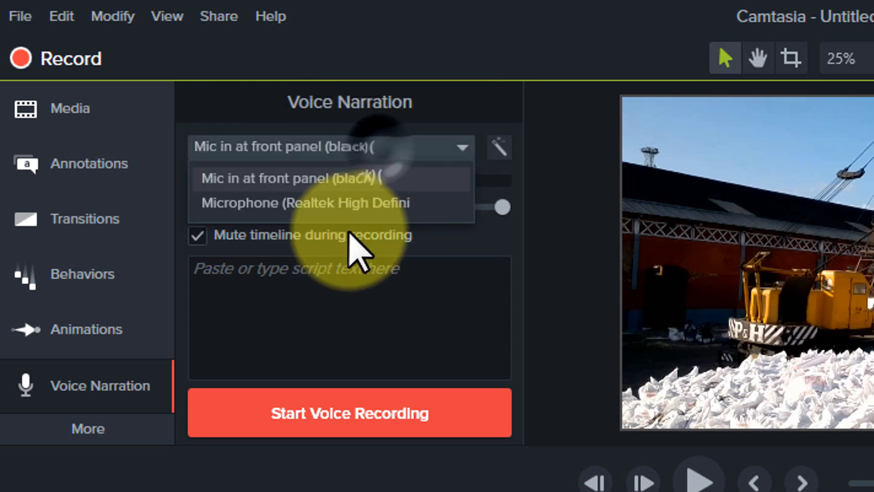
{"action": "left_click", "coordinate": [429, 173]}
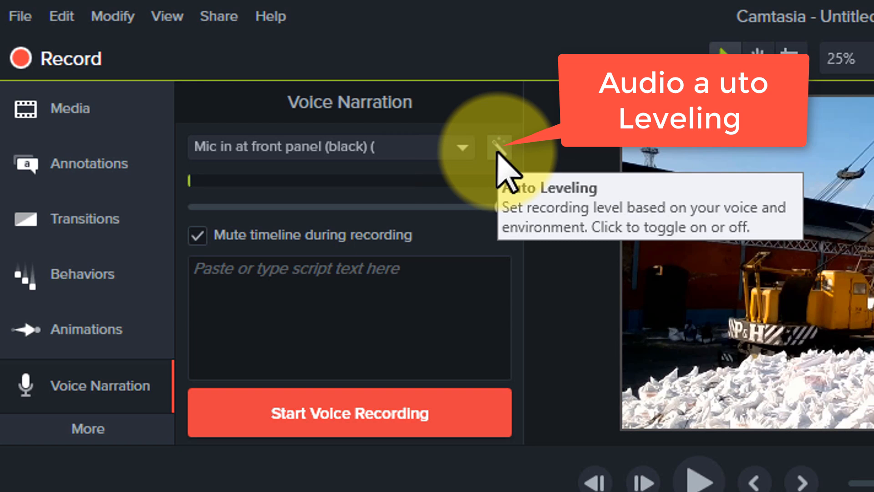
Toggle Auto Leveling on and off, and try the microphone level near maximum and at a bit under half.
{"action": "left_click", "coordinate": [498, 150]}
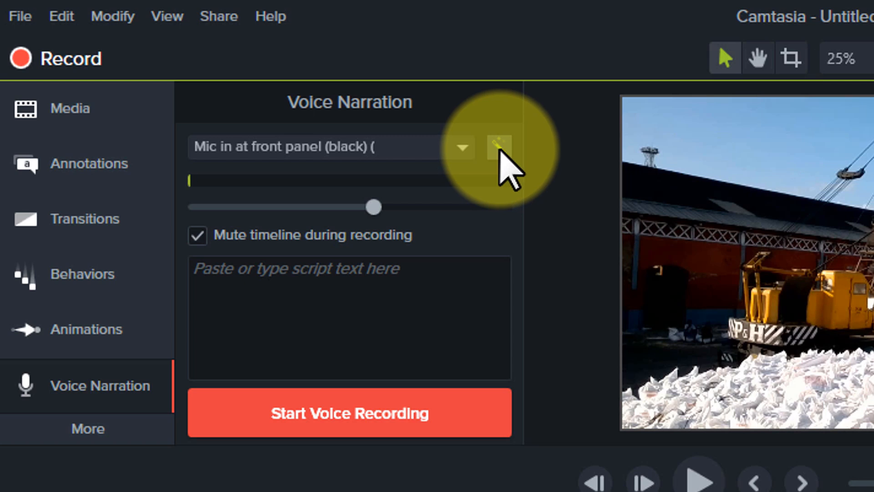
{"action": "left_click", "coordinate": [498, 148]}
{"action": "left_click_drag", "start_coordinate": [374, 208], "coordinate": [495, 210]}
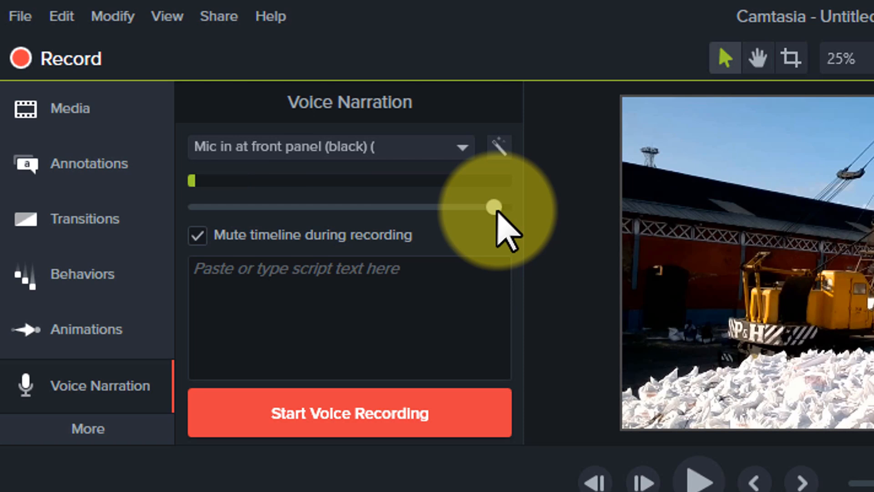
{"action": "left_click_drag", "start_coordinate": [496, 211], "coordinate": [326, 248]}
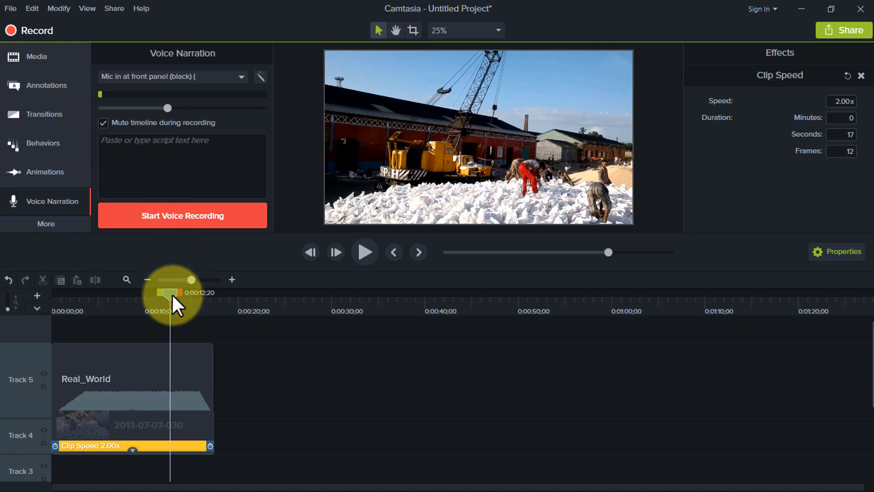
Turn off muting the timeline during recording and raise the microphone level to maximum.
{"action": "left_click", "coordinate": [103, 122]}
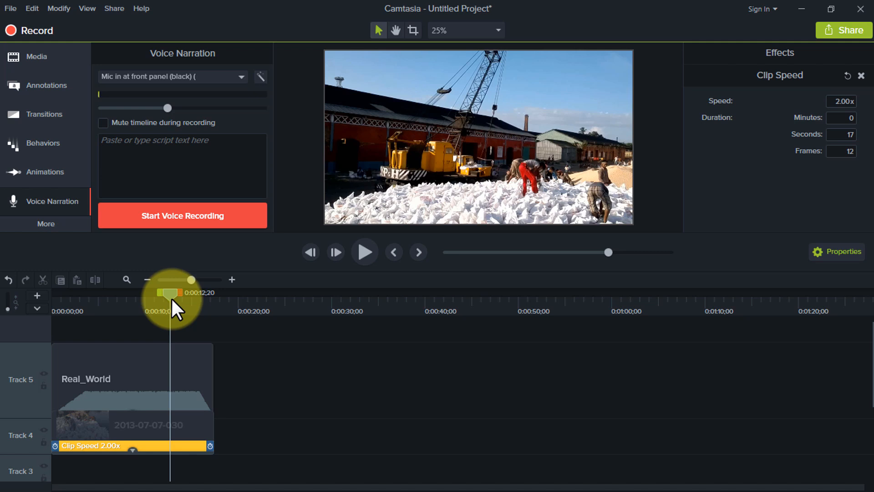
{"action": "left_click", "coordinate": [104, 122]}
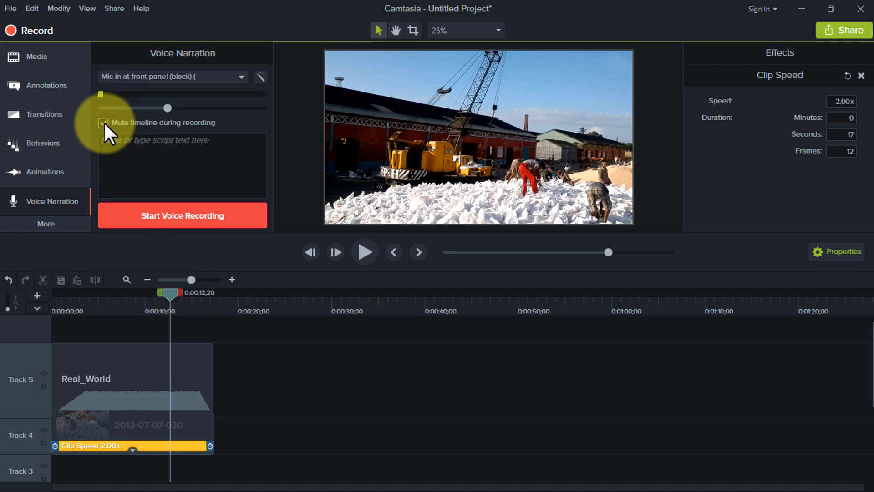
{"action": "left_click", "coordinate": [103, 122]}
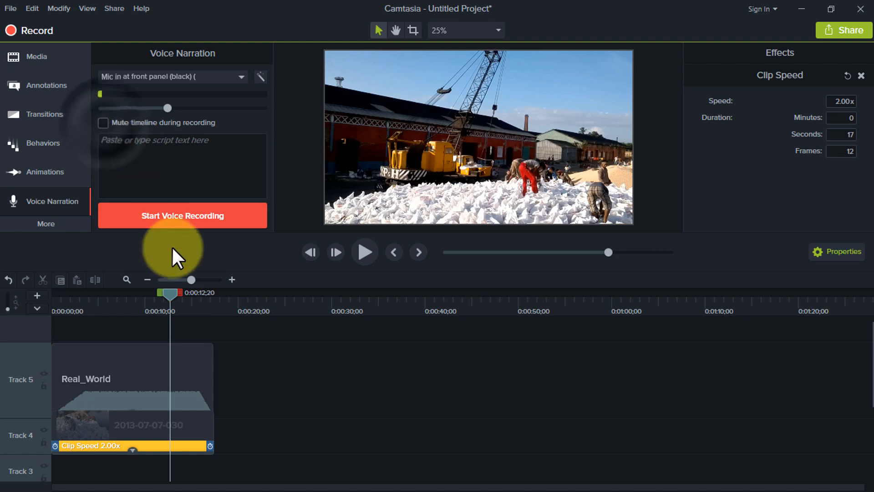
{"action": "mouse_move", "coordinate": [169, 297]}
{"action": "left_mouse_down"}
{"action": "mouse_move", "coordinate": [98, 321]}
{"action": "mouse_move", "coordinate": [116, 299]}
{"action": "mouse_move", "coordinate": [165, 301]}
{"action": "left_mouse_up"}
{"action": "left_click_drag", "start_coordinate": [169, 108], "coordinate": [262, 107]}
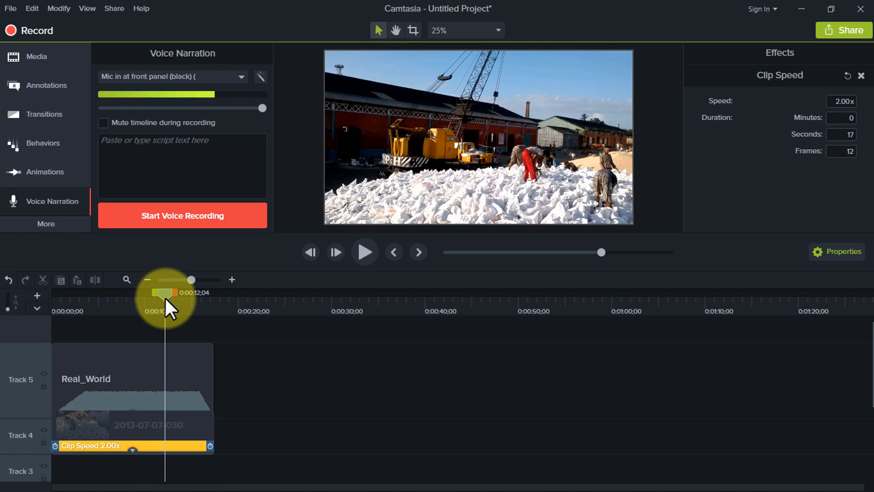
Preview the timeline from the start and stop a few seconds in.
{"action": "left_click_drag", "start_coordinate": [165, 296], "coordinate": [51, 328]}
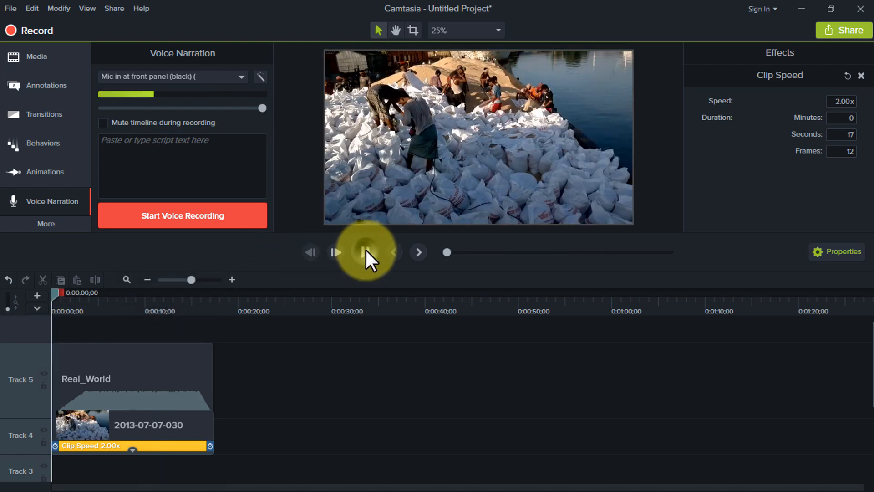
{"action": "left_click", "coordinate": [365, 251]}
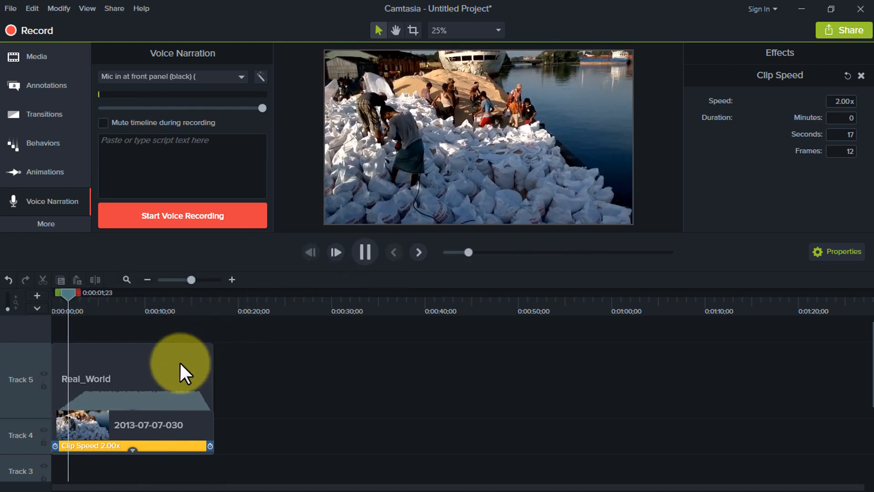
{"action": "left_click", "coordinate": [84, 294]}
{"action": "left_click", "coordinate": [124, 446]}
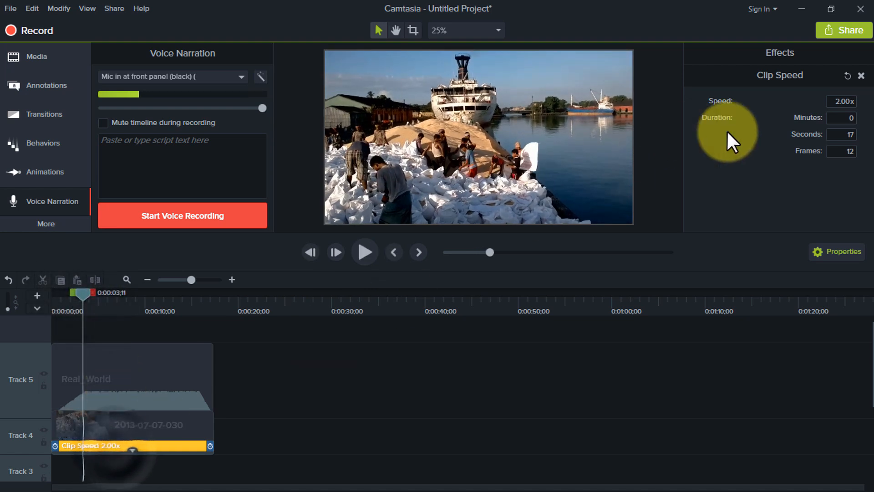
{"action": "left_click", "coordinate": [843, 100]}
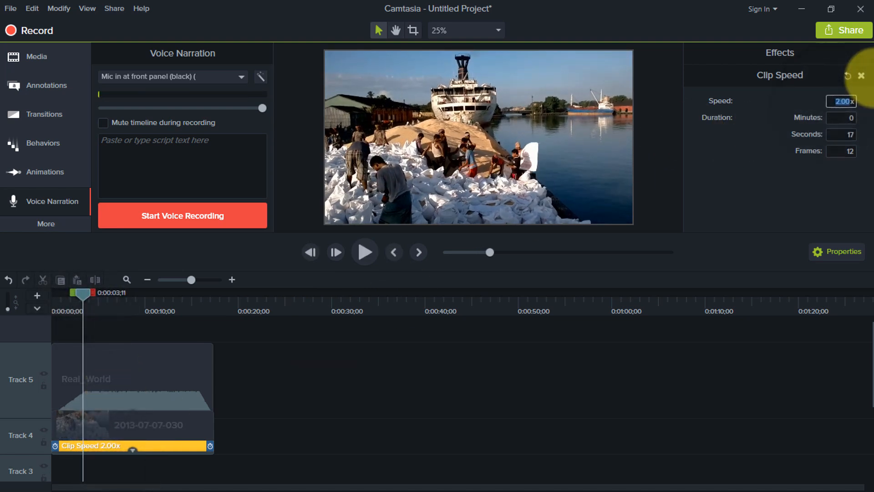
{"action": "key", "text": "Return"}
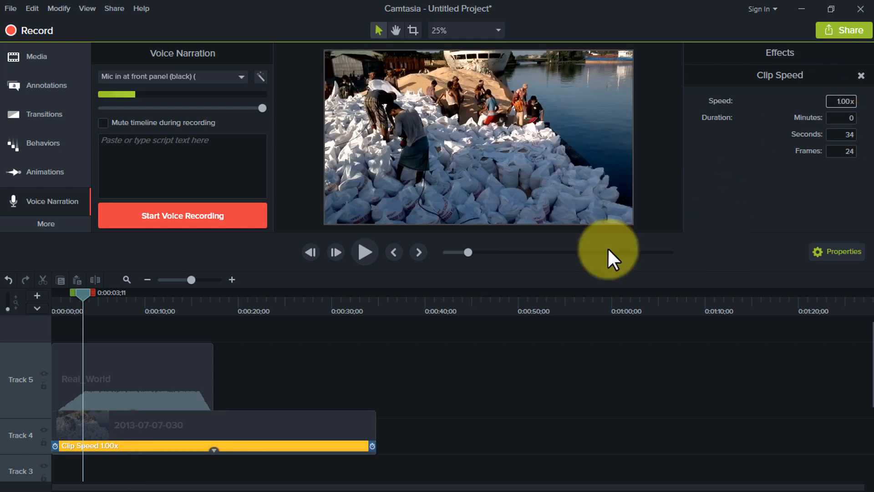
Remove the clip speed effect from the Real_World music clip on Track 5.
{"action": "left_click", "coordinate": [174, 363]}
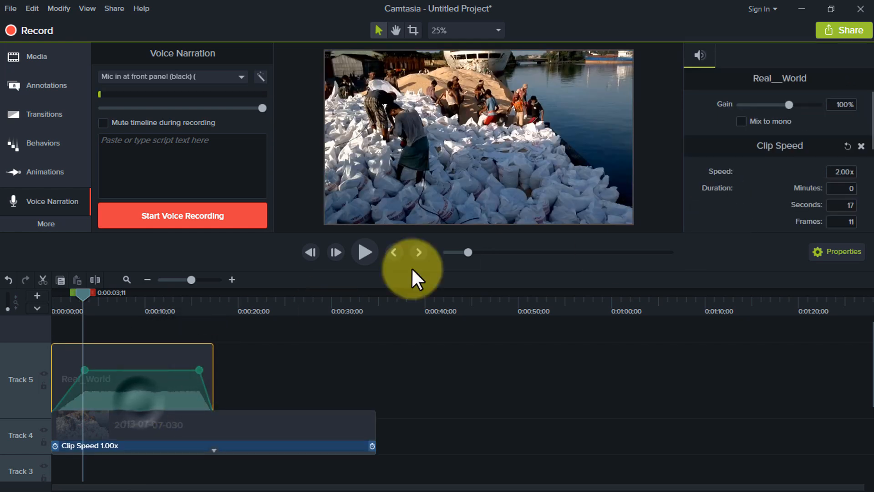
{"action": "scroll", "coordinate": [142, 383], "scroll_direction": "down", "scroll_amount": 1}
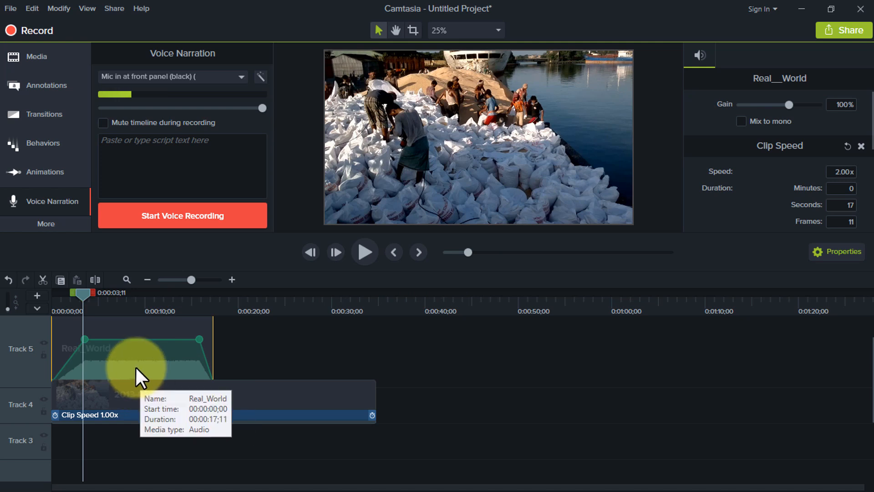
{"action": "key", "text": "ctrl+Home"}
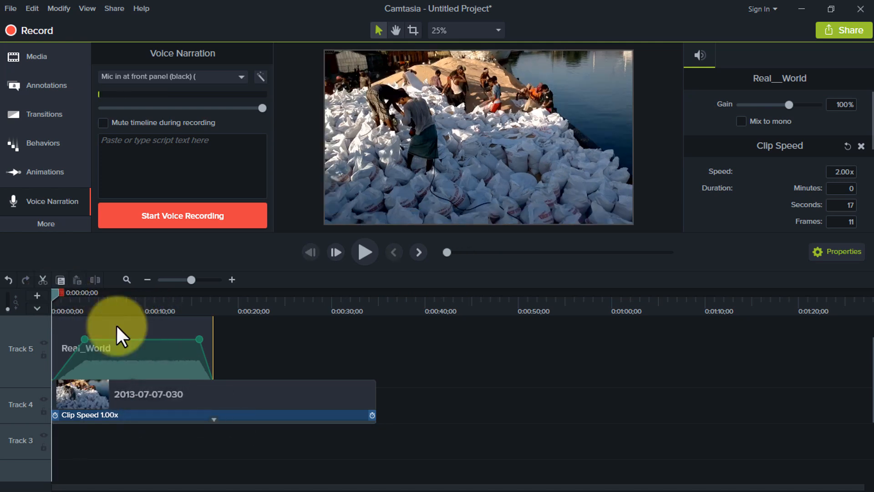
{"action": "right_click", "coordinate": [178, 347]}
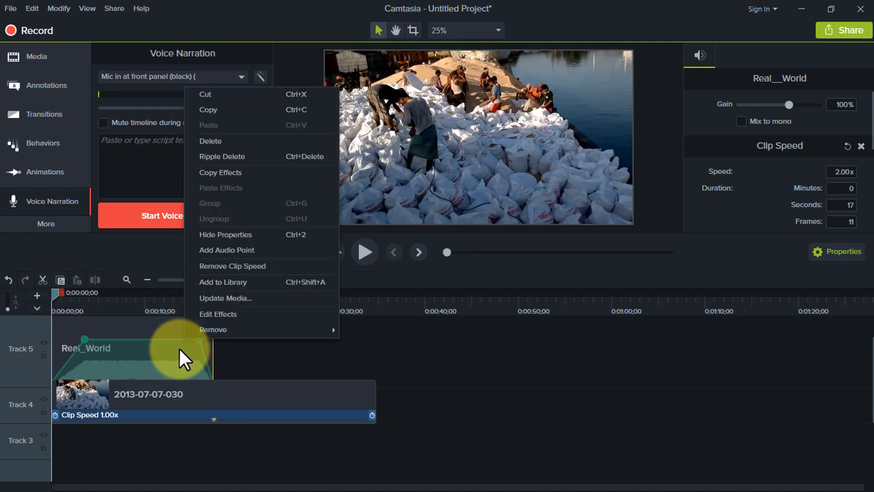
{"action": "left_click", "coordinate": [248, 267]}
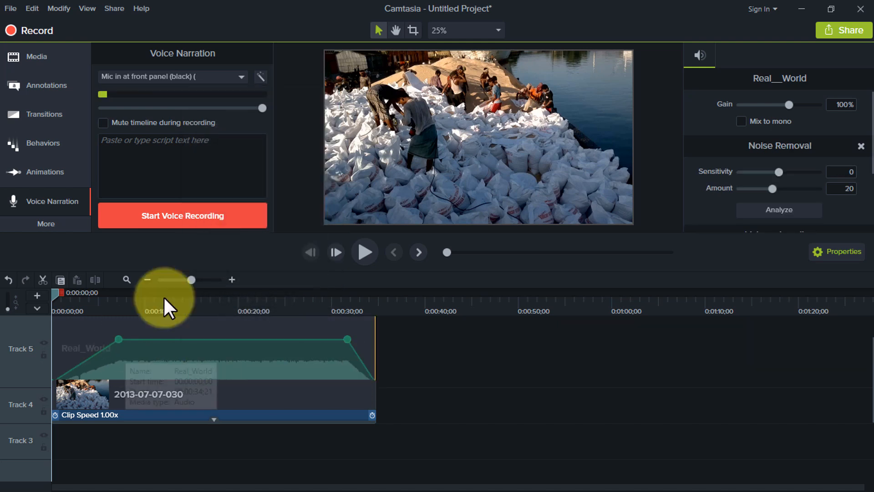
Preview the first six seconds or so of the timeline and return the playhead to the start.
{"action": "left_click", "coordinate": [366, 254]}
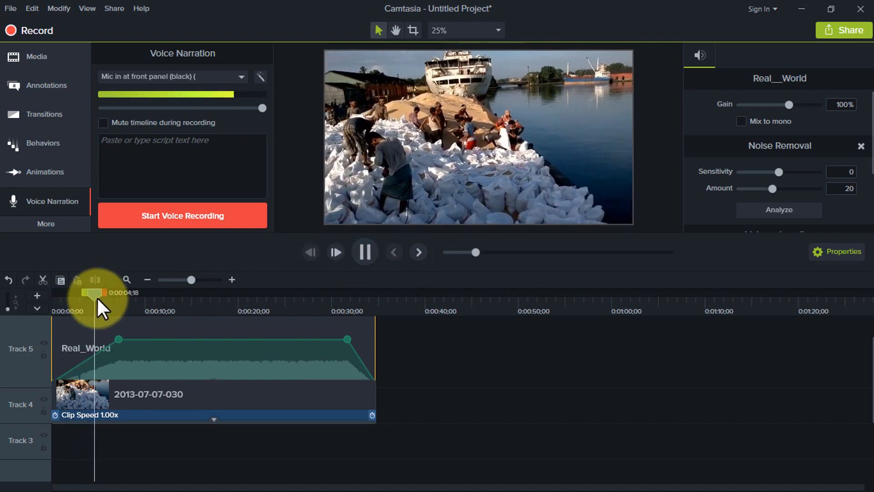
{"action": "left_click", "coordinate": [109, 294]}
{"action": "scroll", "coordinate": [149, 337], "scroll_direction": "up", "scroll_amount": 1}
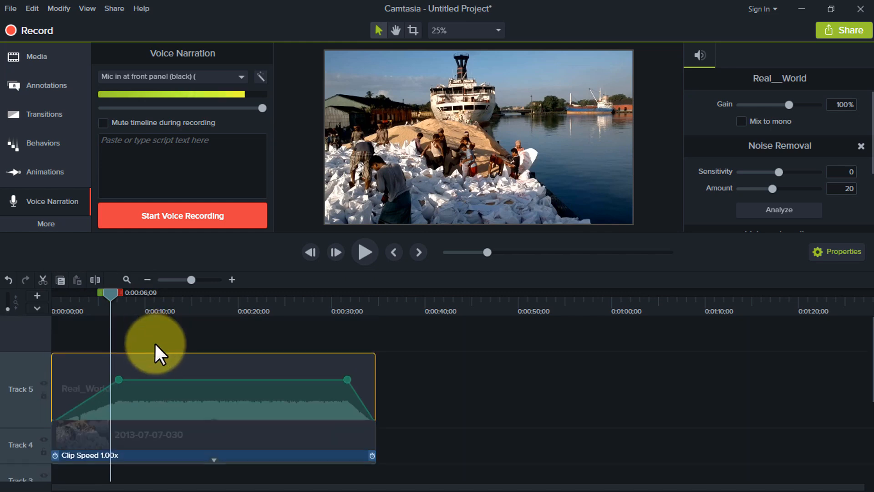
{"action": "left_click_drag", "start_coordinate": [109, 292], "coordinate": [37, 332]}
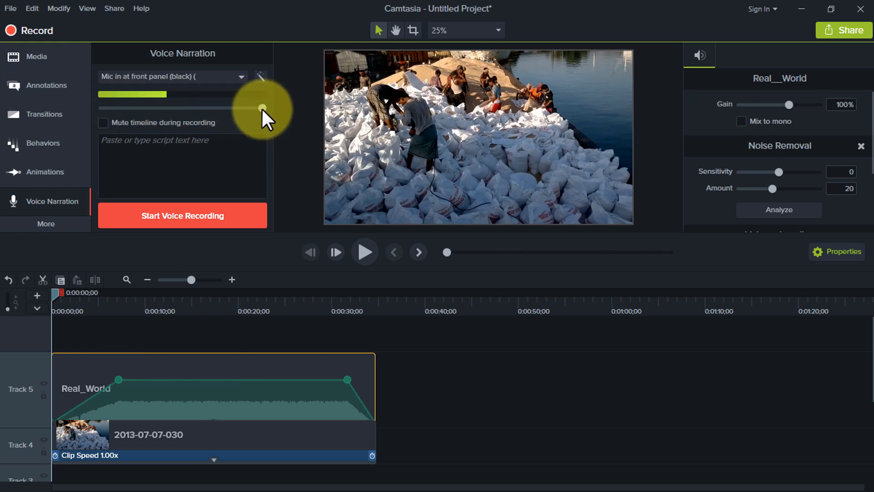
Try Auto Leveling and a microphone level of about three quarters, and mute the timeline during recording.
{"action": "left_click", "coordinate": [261, 77]}
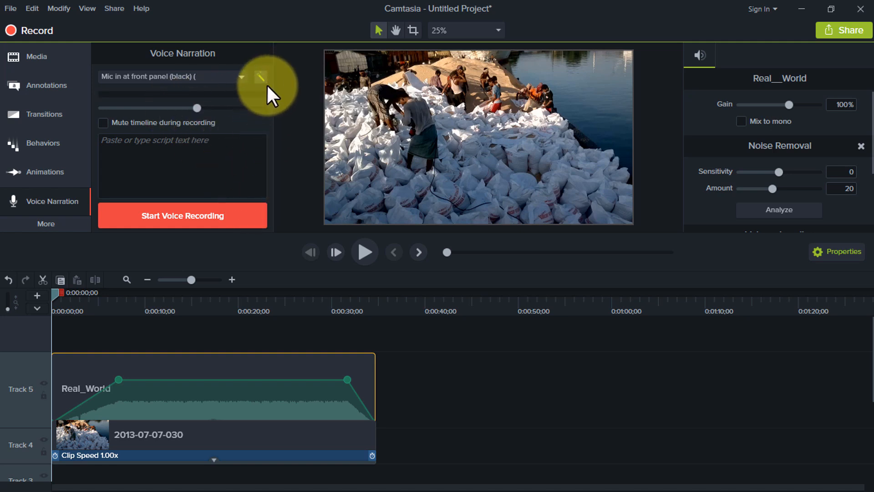
{"action": "left_click_drag", "start_coordinate": [201, 108], "coordinate": [223, 108]}
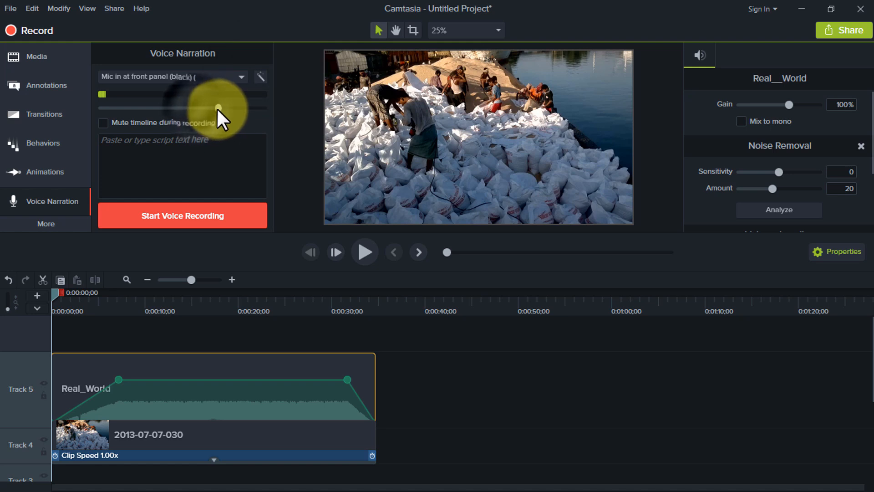
{"action": "left_click", "coordinate": [104, 122]}
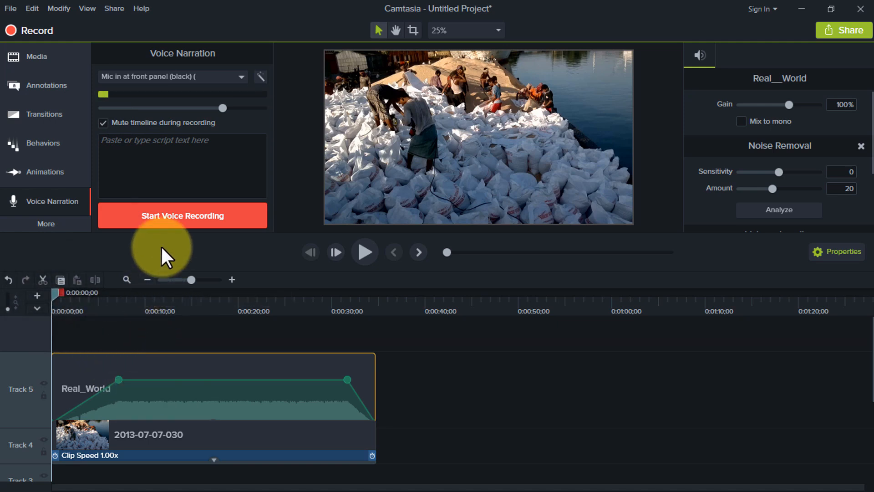
Record a short voice narration and try to save it on the Desktop over the existing Narration 332.m4a.
{"action": "left_click", "coordinate": [166, 218]}
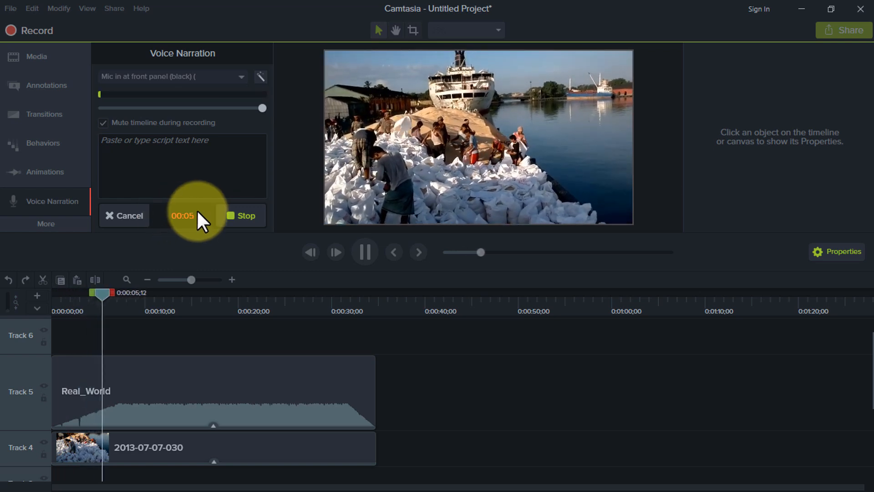
{"action": "left_click", "coordinate": [242, 215]}
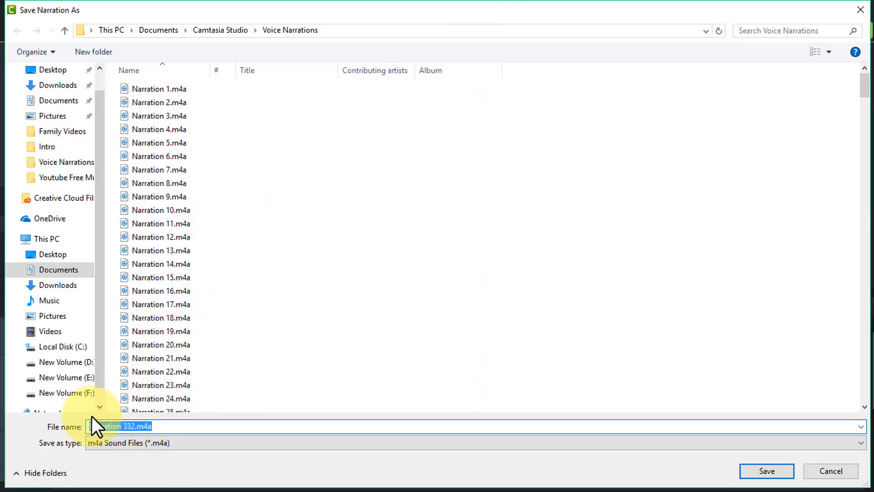
{"action": "left_click", "coordinate": [49, 71]}
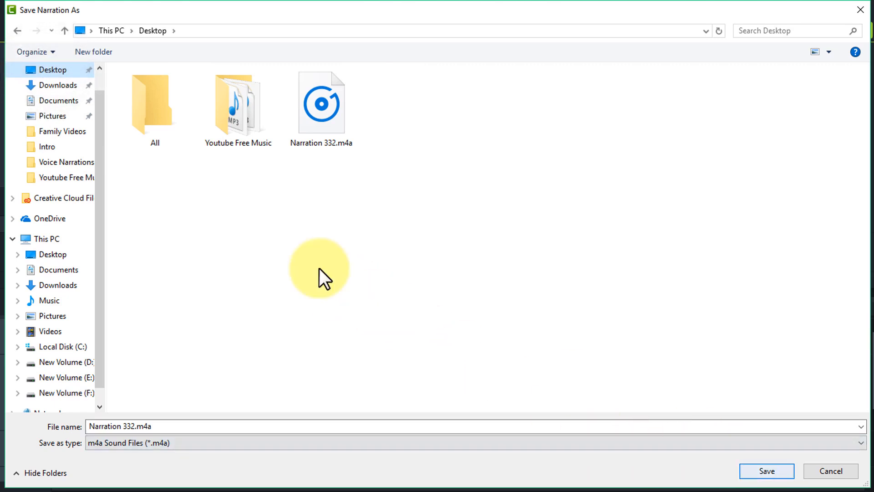
{"action": "left_click", "coordinate": [774, 471]}
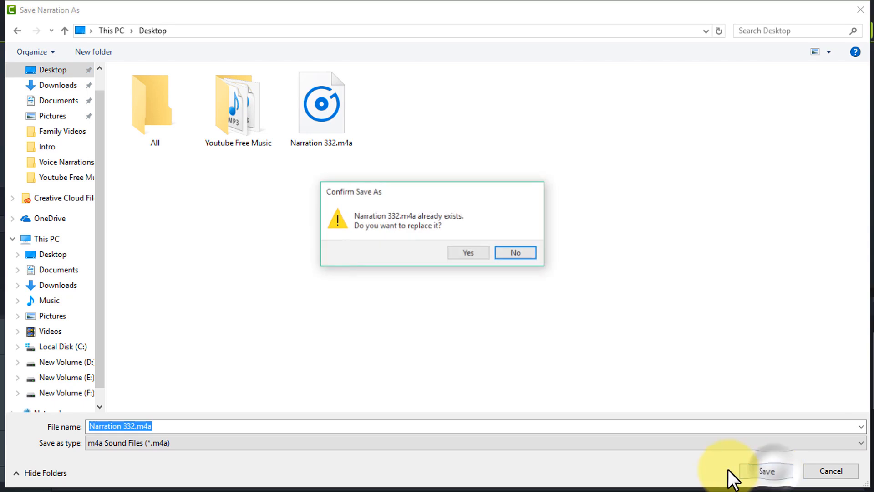
{"action": "left_click", "coordinate": [478, 253]}
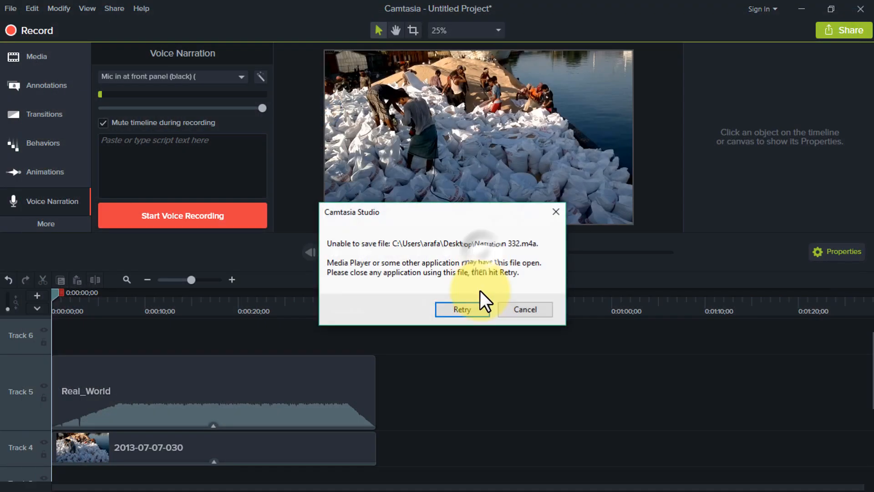
{"action": "left_click", "coordinate": [460, 311]}
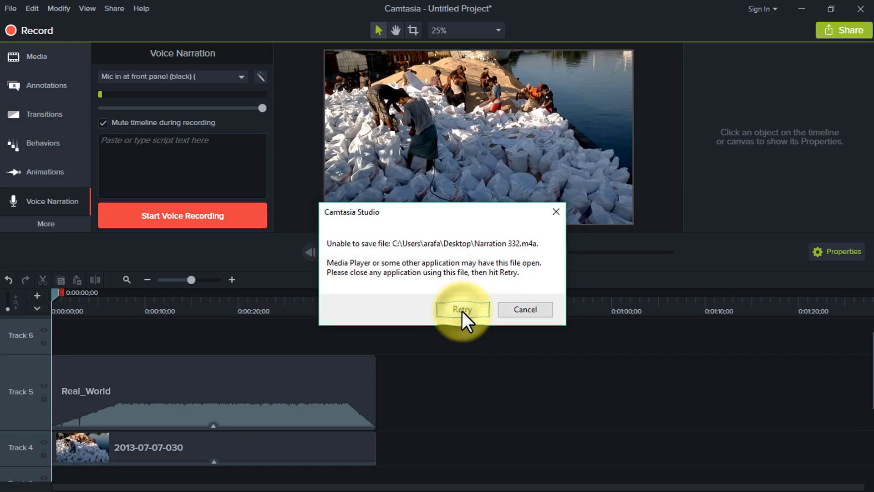
{"action": "left_click", "coordinate": [513, 311]}
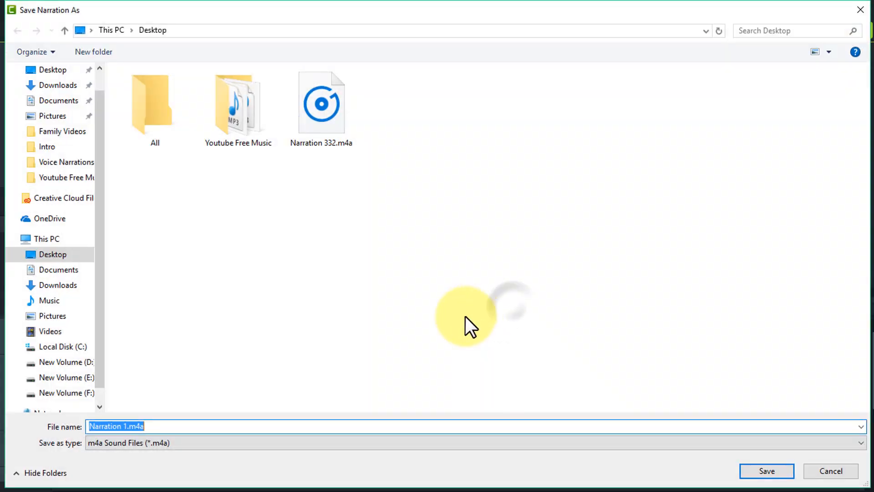
Save the recorded narration on the Desktop under the name Narration444.m4a.
{"action": "double_click", "coordinate": [125, 426]}
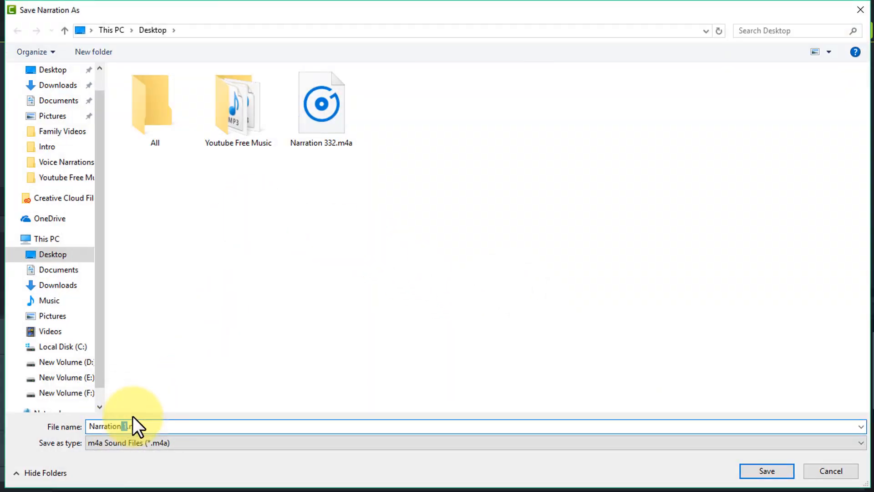
{"action": "type", "text": "444"}
{"action": "left_click", "coordinate": [752, 472]}
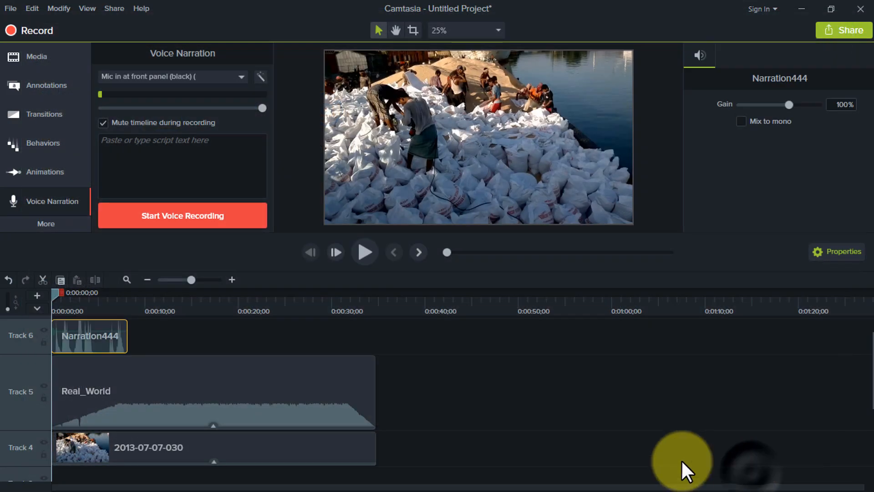
Preview the timeline with the Narration444 clip up to its end and return the playhead to the start.
{"action": "left_click_drag", "start_coordinate": [56, 292], "coordinate": [36, 314]}
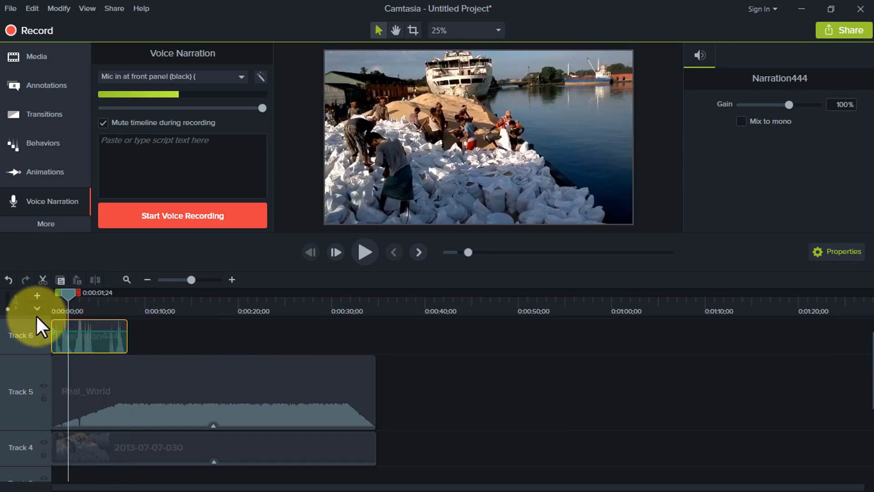
{"action": "left_click", "coordinate": [368, 253]}
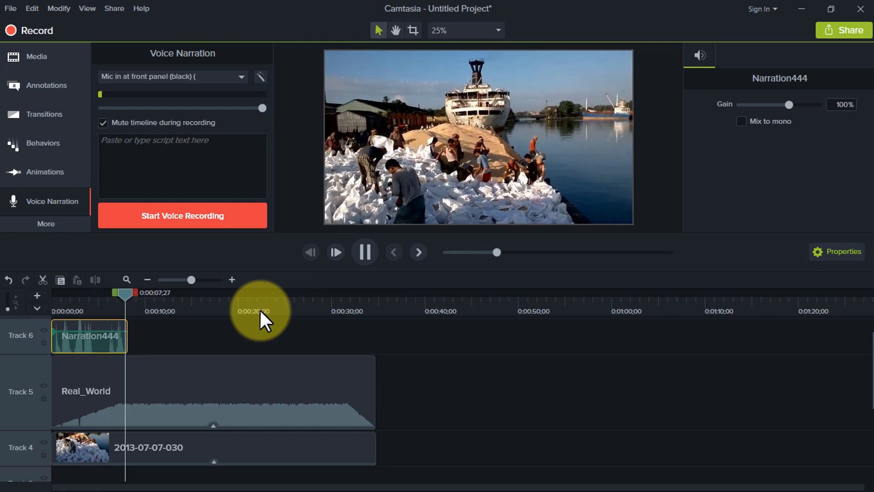
{"action": "left_click_drag", "start_coordinate": [140, 293], "coordinate": [130, 294]}
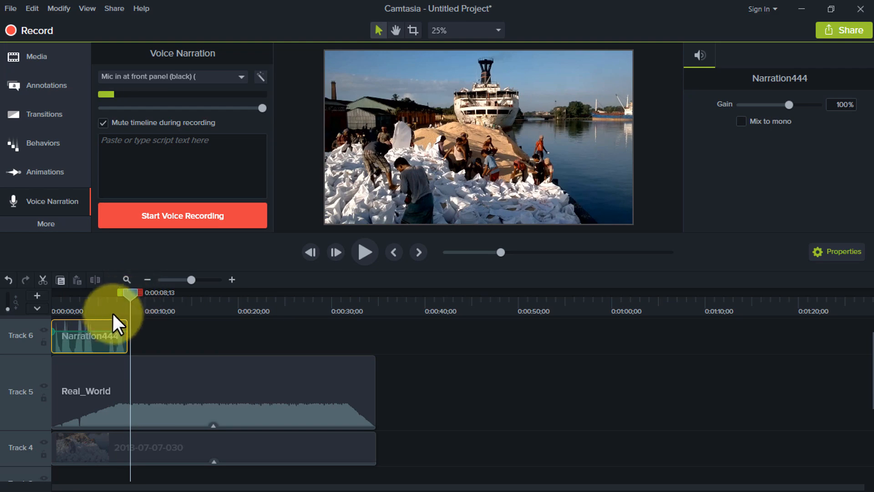
{"action": "left_click_drag", "start_coordinate": [128, 296], "coordinate": [42, 316]}
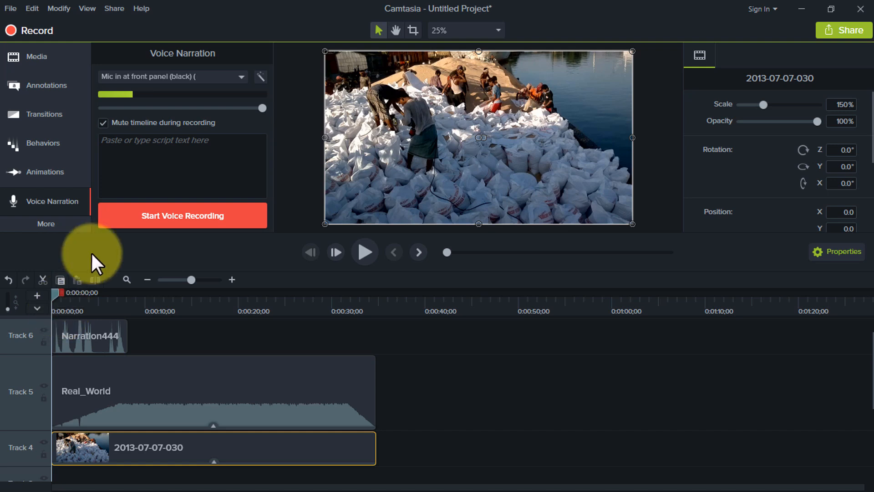
Turn off muting the timeline during recording and delete the Narration444 clip from Track 6.
{"action": "left_click", "coordinate": [104, 122]}
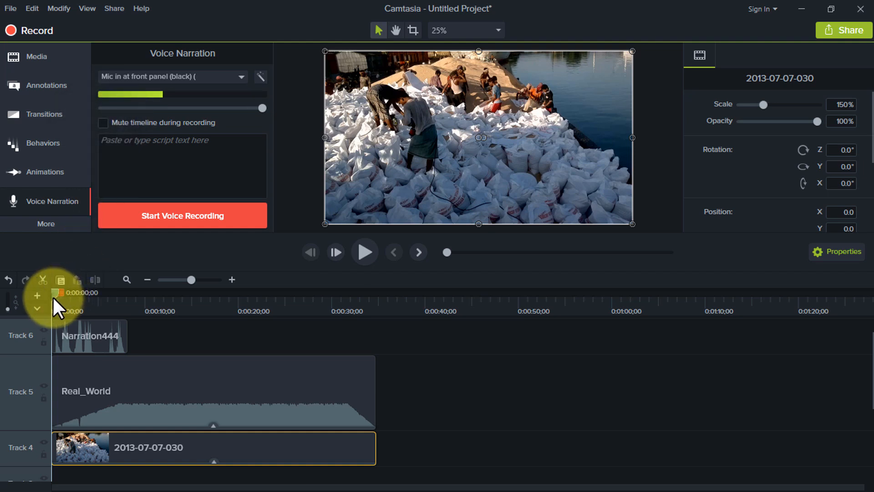
{"action": "scroll", "coordinate": [173, 348], "scroll_direction": "up", "scroll_amount": 1}
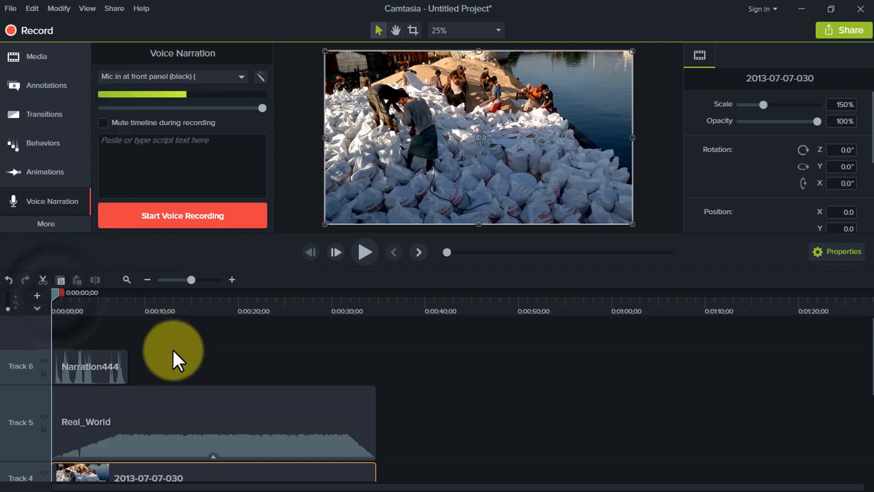
{"action": "left_click", "coordinate": [116, 365]}
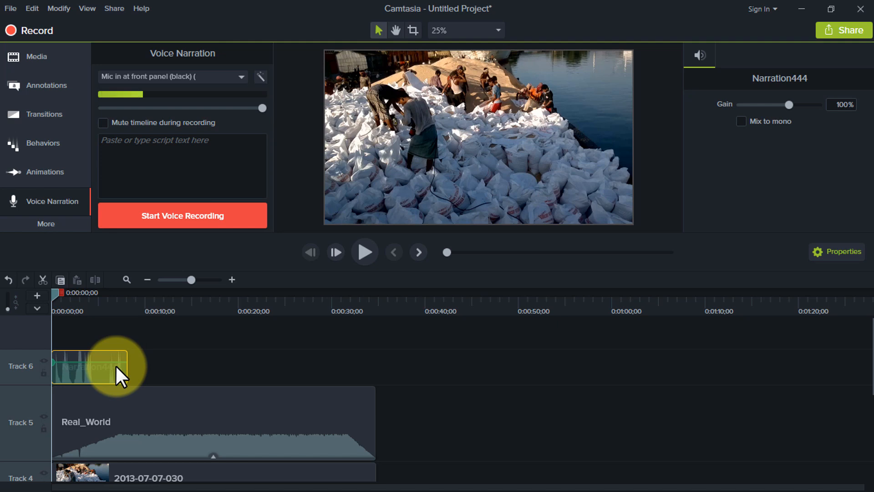
{"action": "right_click", "coordinate": [116, 365]}
{"action": "left_click", "coordinate": [176, 195]}
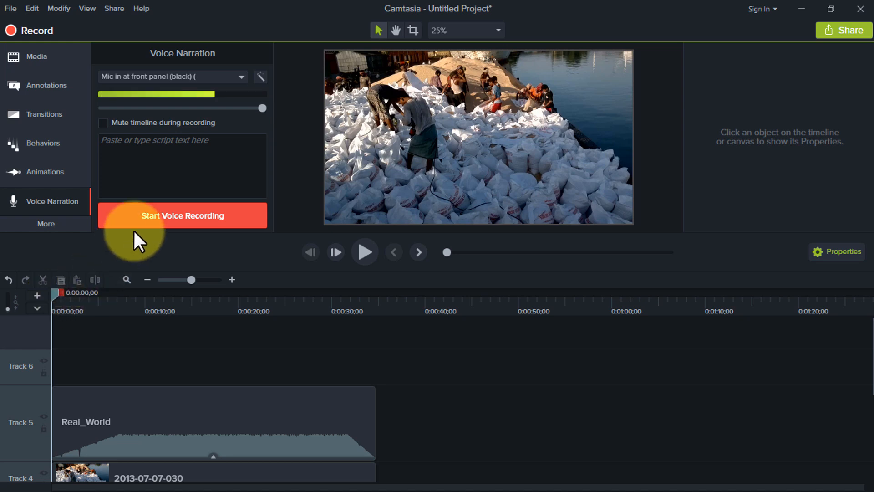
Record a new voice narration with the timeline audible and save it as Narration 332.m4a in the Voice Narrations folder.
{"action": "left_click", "coordinate": [154, 215]}
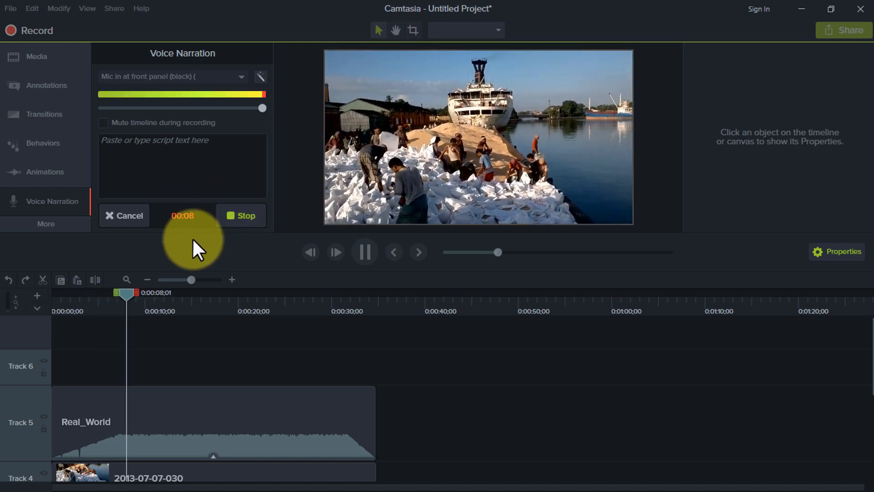
{"action": "left_click", "coordinate": [238, 215]}
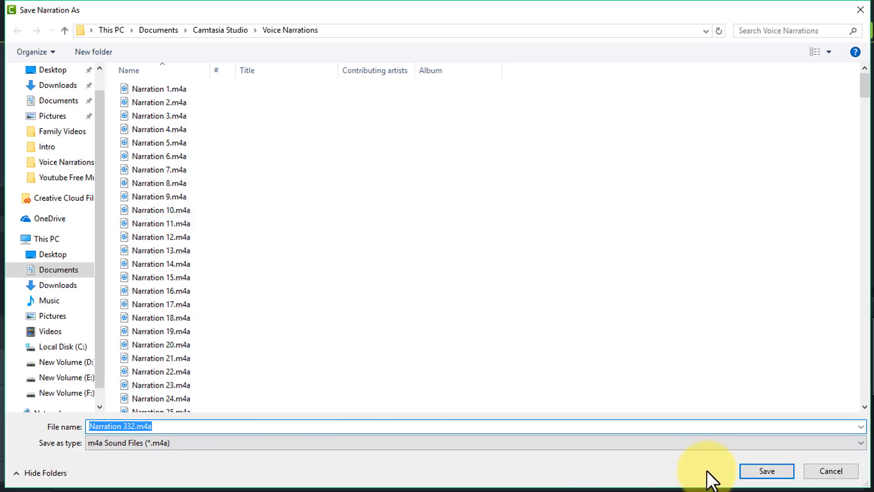
{"action": "left_click", "coordinate": [765, 472]}
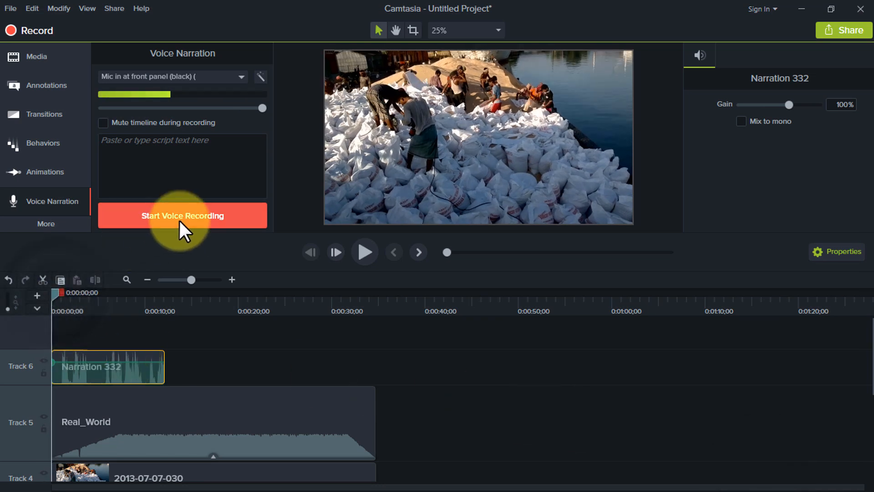
Preview the timeline with the Narration 332 clip past its end and return the playhead to the start.
{"action": "left_click", "coordinate": [361, 254]}
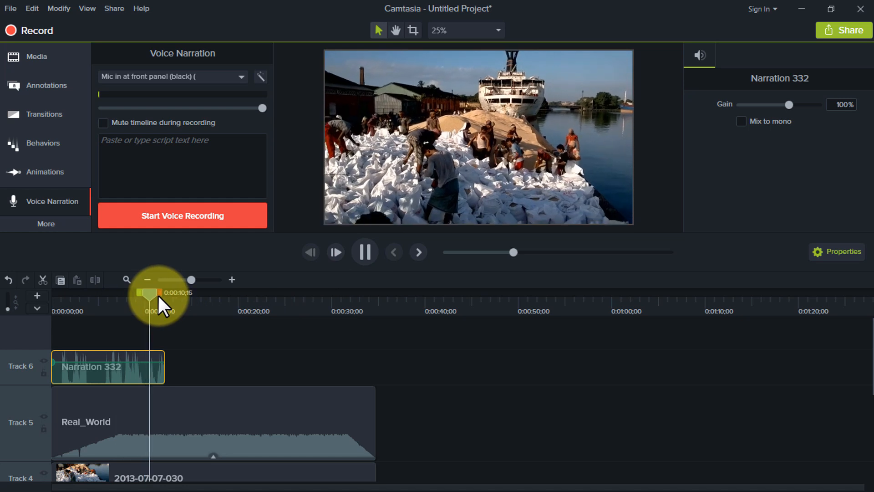
{"action": "left_click_drag", "start_coordinate": [161, 294], "coordinate": [175, 295]}
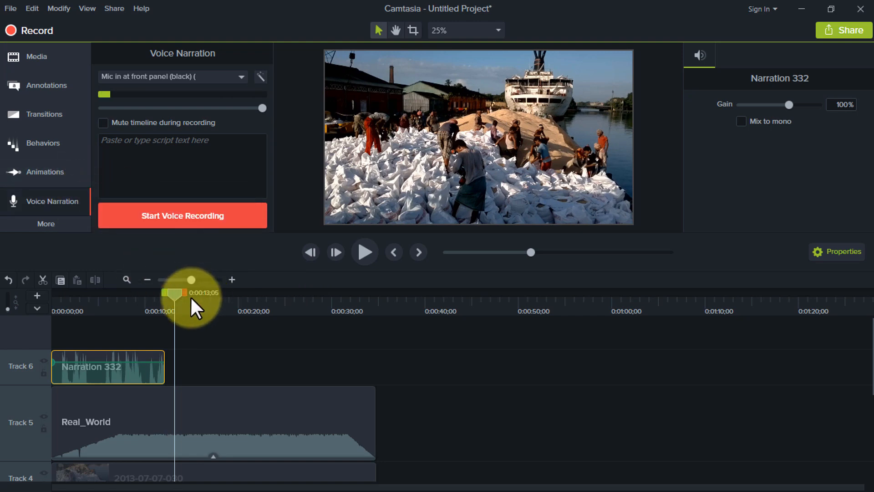
{"action": "left_click_drag", "start_coordinate": [174, 295], "coordinate": [23, 339]}
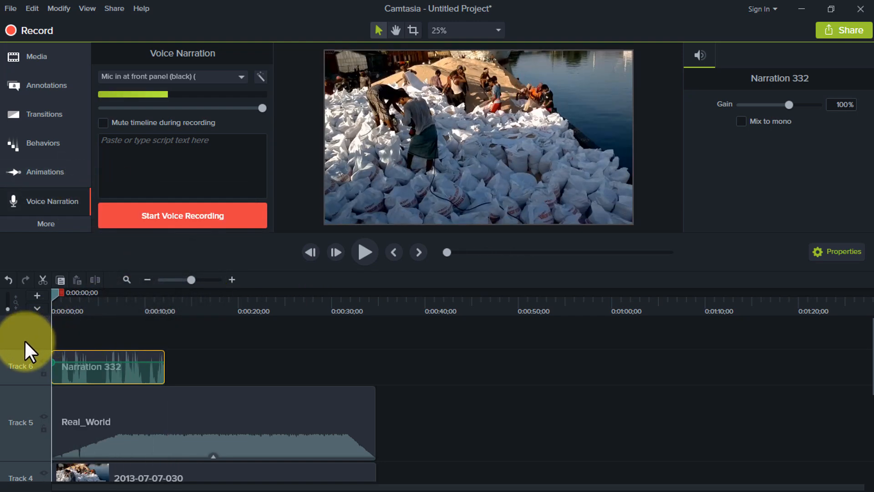
{"action": "scroll", "coordinate": [193, 386], "scroll_direction": "up", "scroll_amount": 1}
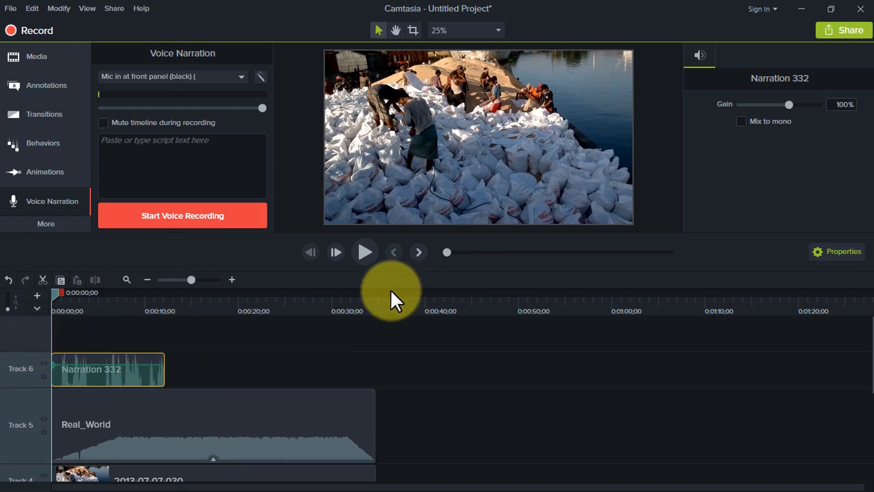
Raise the audio level of the Narration 332 clip on Track 6 and play back the narration from near the start.
{"action": "left_click", "coordinate": [121, 366]}
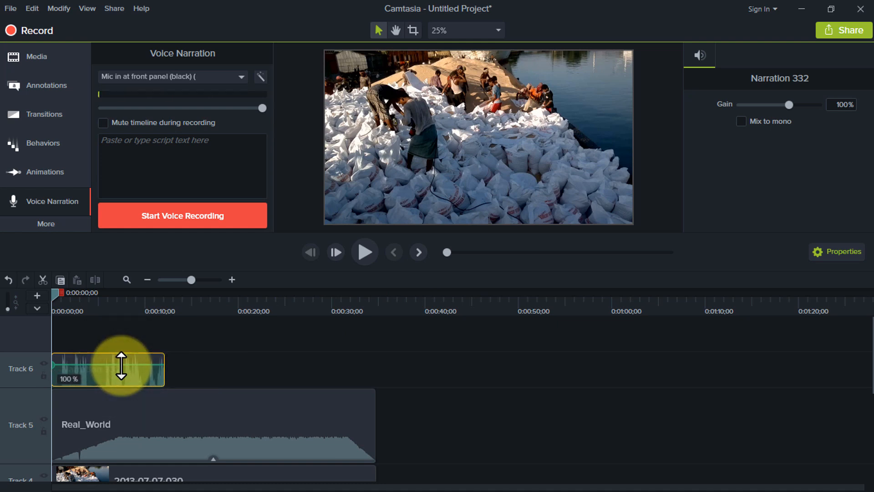
{"action": "left_click", "coordinate": [369, 249]}
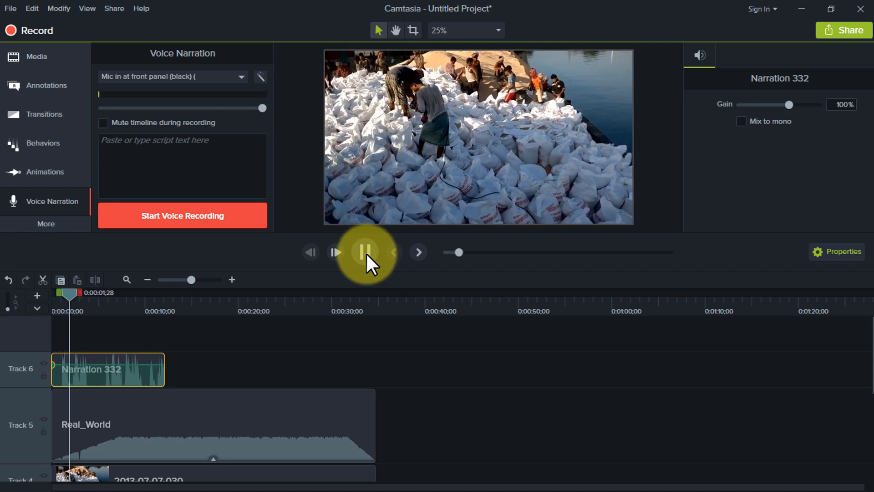
{"action": "left_click_drag", "start_coordinate": [117, 364], "coordinate": [119, 358]}
{"action": "left_click_drag", "start_coordinate": [66, 291], "coordinate": [56, 294]}
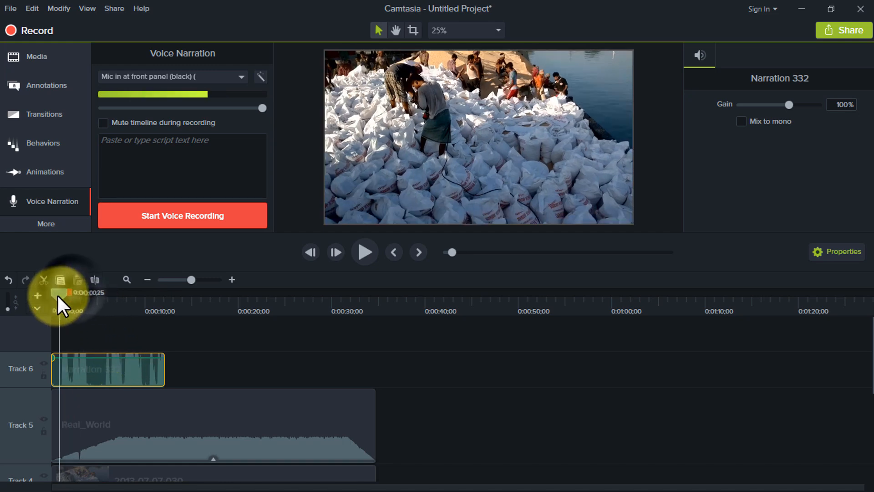
{"action": "left_click", "coordinate": [370, 253]}
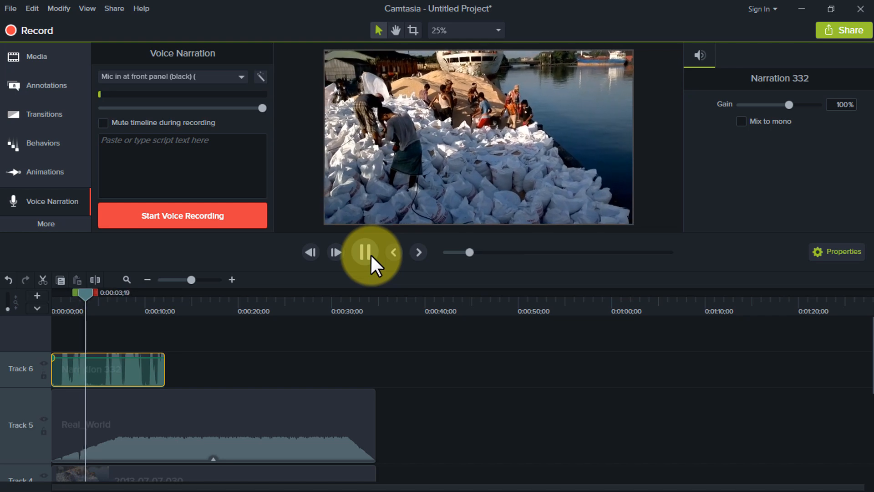
{"action": "key", "text": "space"}
Lower the Narration 332 clip's audio level again and reduce its gain to 85%.
{"action": "left_click_drag", "start_coordinate": [139, 358], "coordinate": [141, 365]}
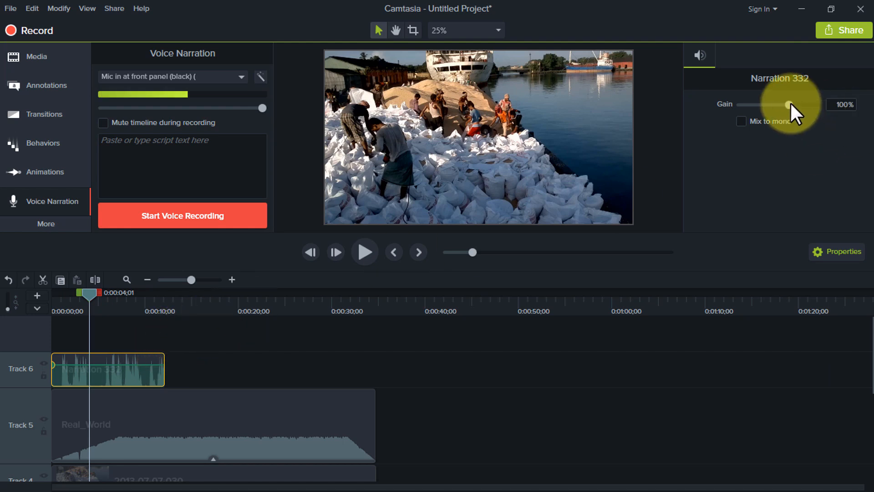
{"action": "mouse_move", "coordinate": [790, 103]}
{"action": "left_mouse_down"}
{"action": "mouse_move", "coordinate": [771, 106]}
{"action": "mouse_move", "coordinate": [791, 102]}
{"action": "left_mouse_up"}
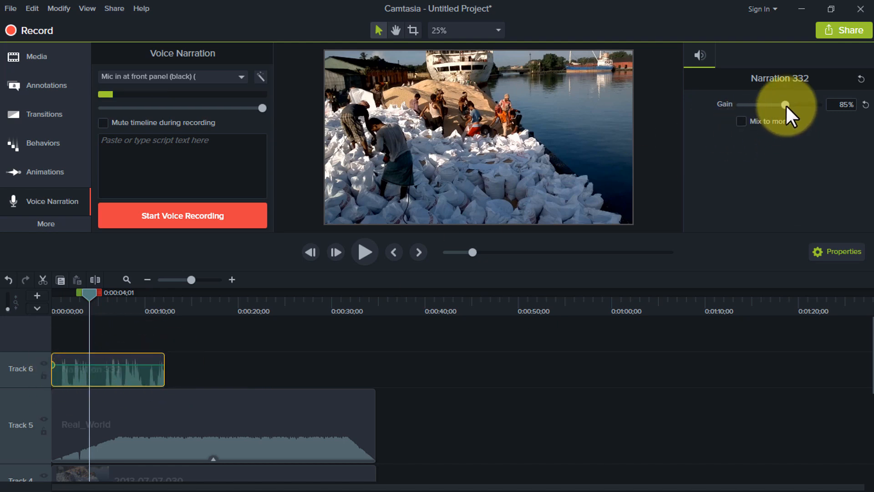
{"action": "mouse_move", "coordinate": [785, 105]}
{"action": "left_mouse_down"}
{"action": "mouse_move", "coordinate": [772, 105]}
{"action": "mouse_move", "coordinate": [801, 106]}
{"action": "mouse_move", "coordinate": [785, 112]}
{"action": "left_mouse_up"}
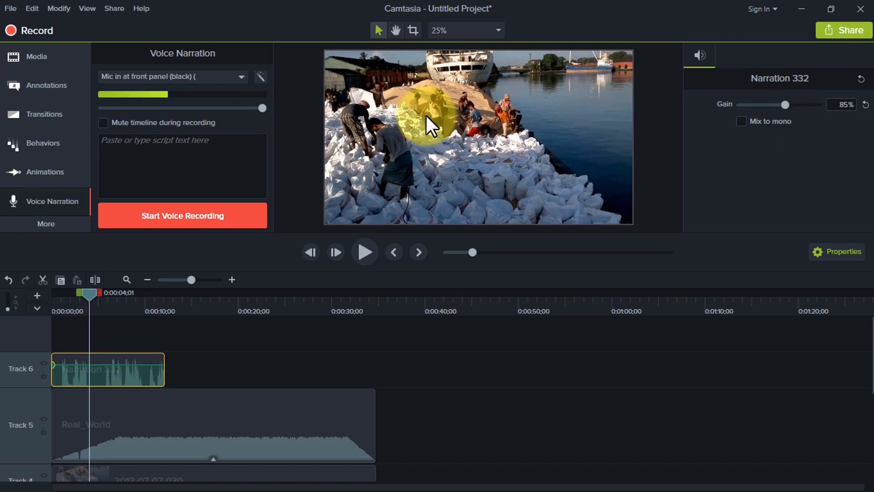
Start a voice recording from the beginning of the timeline, cancel it and delete the recording.
{"action": "left_click", "coordinate": [242, 404]}
{"action": "scroll", "coordinate": [146, 383], "scroll_direction": "down", "scroll_amount": 1}
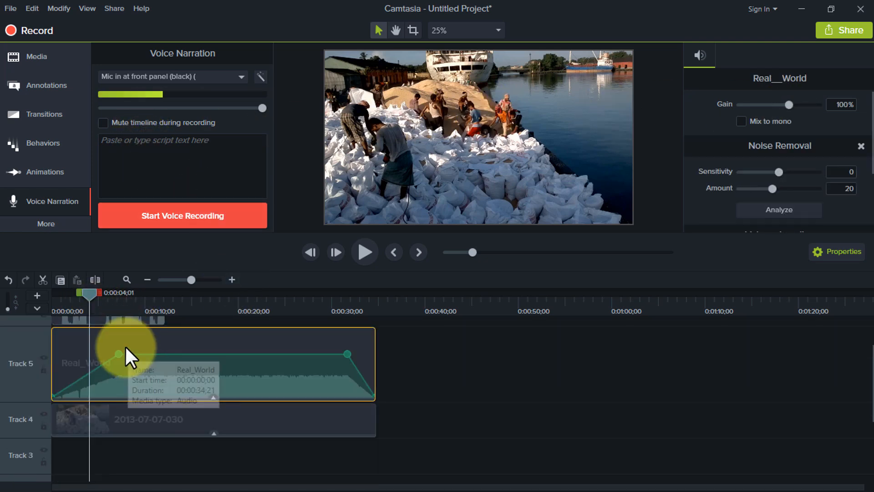
{"action": "left_click_drag", "start_coordinate": [86, 295], "coordinate": [31, 302]}
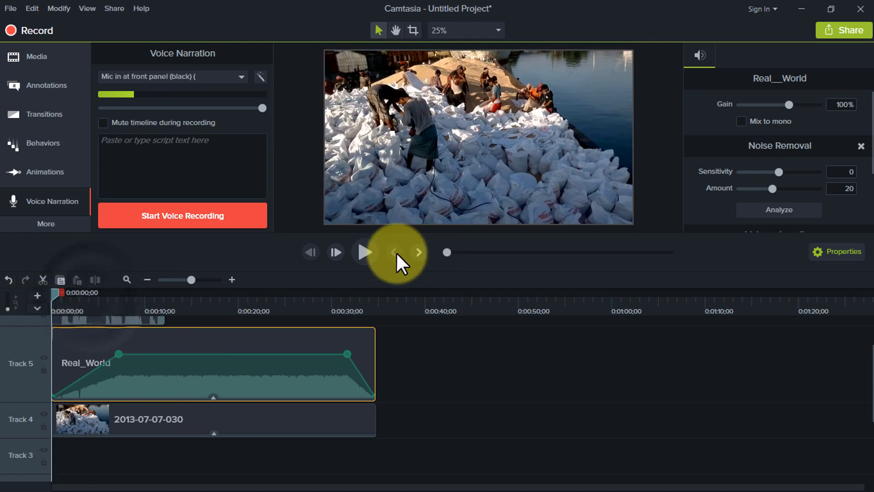
{"action": "left_click", "coordinate": [237, 220]}
{"action": "left_click", "coordinate": [125, 217]}
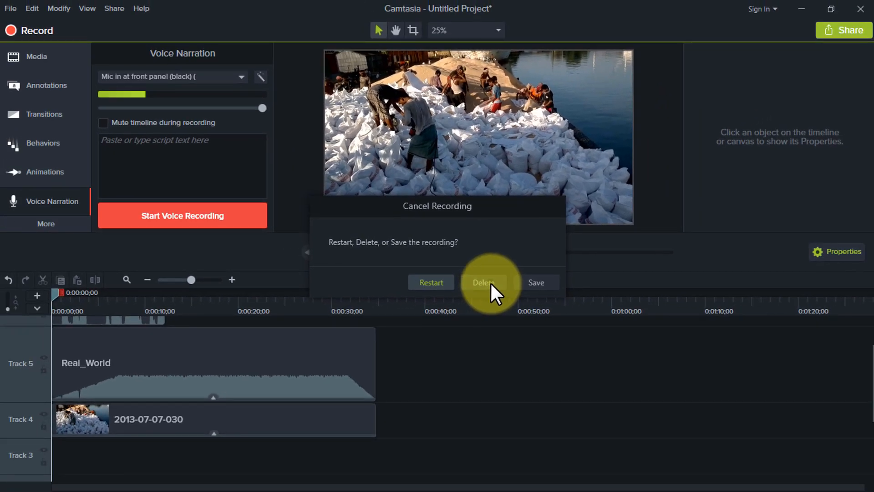
{"action": "left_click", "coordinate": [490, 282]}
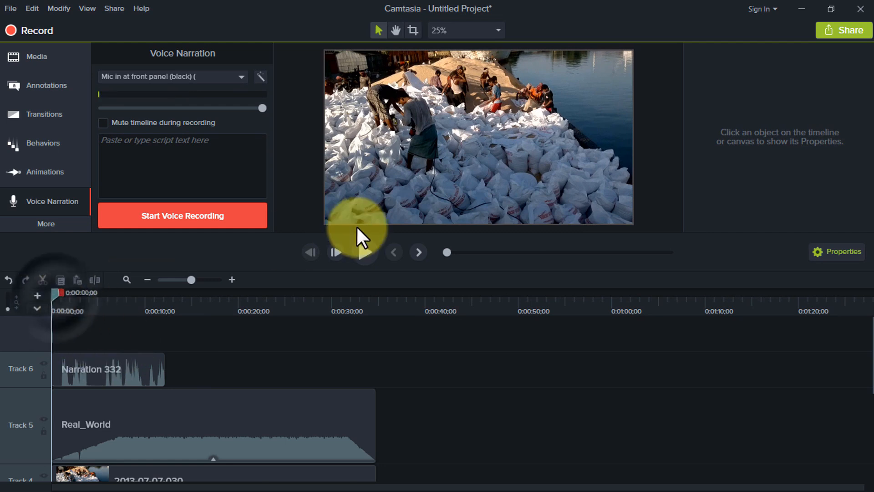
Preview the narration and the closing seconds of the timeline, return the playhead to the start and select the Real_World clip.
{"action": "left_click", "coordinate": [368, 251]}
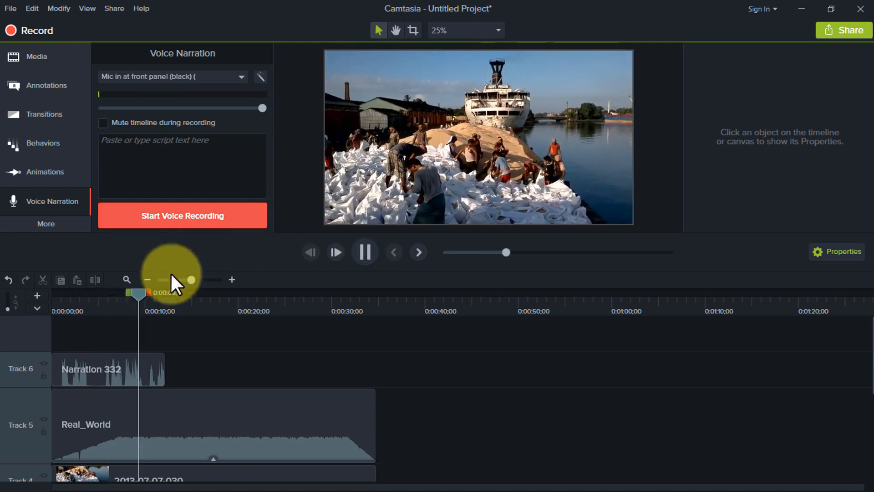
{"action": "left_click_drag", "start_coordinate": [147, 291], "coordinate": [334, 326]}
{"action": "left_click", "coordinate": [366, 254]}
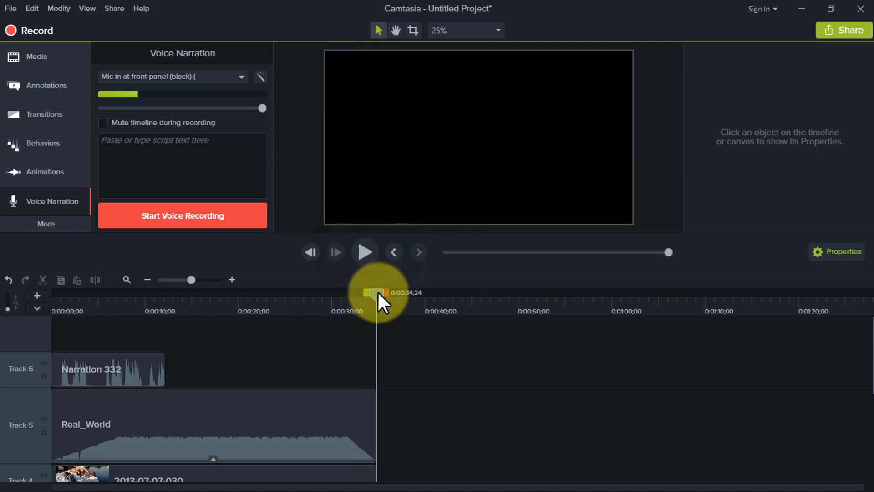
{"action": "left_click_drag", "start_coordinate": [359, 297], "coordinate": [346, 301]}
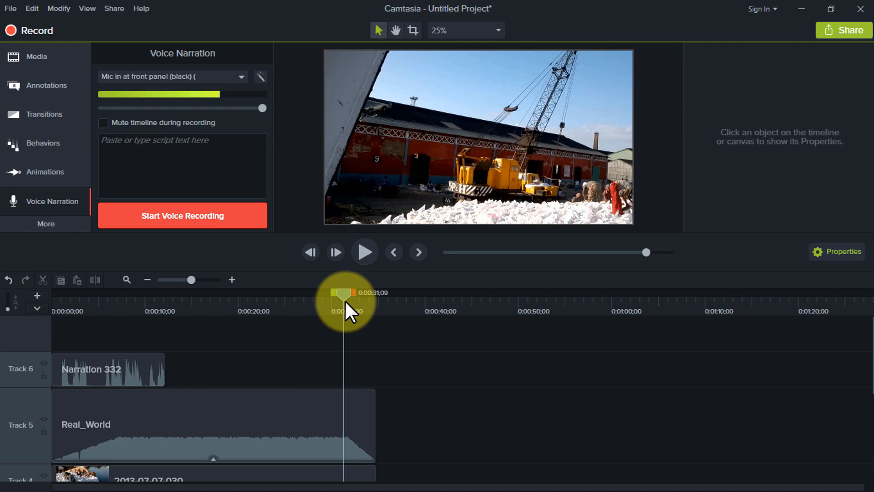
{"action": "left_click", "coordinate": [345, 294]}
{"action": "left_click_drag", "start_coordinate": [344, 293], "coordinate": [1, 345]}
{"action": "left_click", "coordinate": [136, 434]}
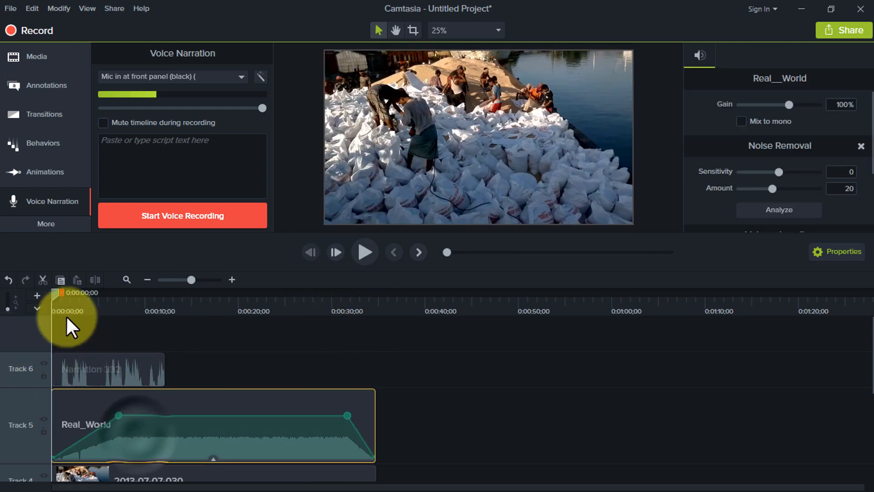